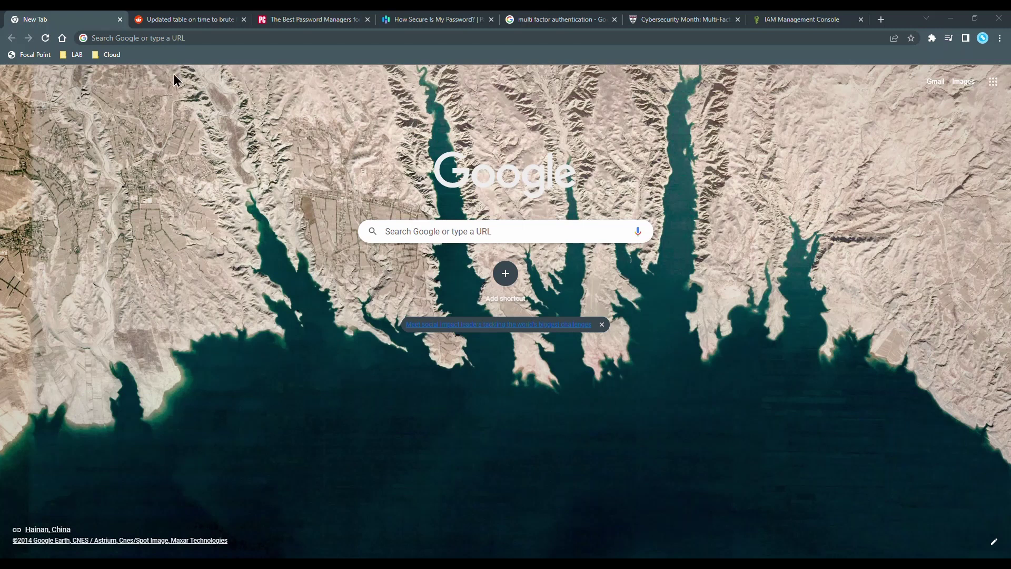
View the Reddit brute-force time table, then move to PCMag's best password managers list.
click(179, 23)
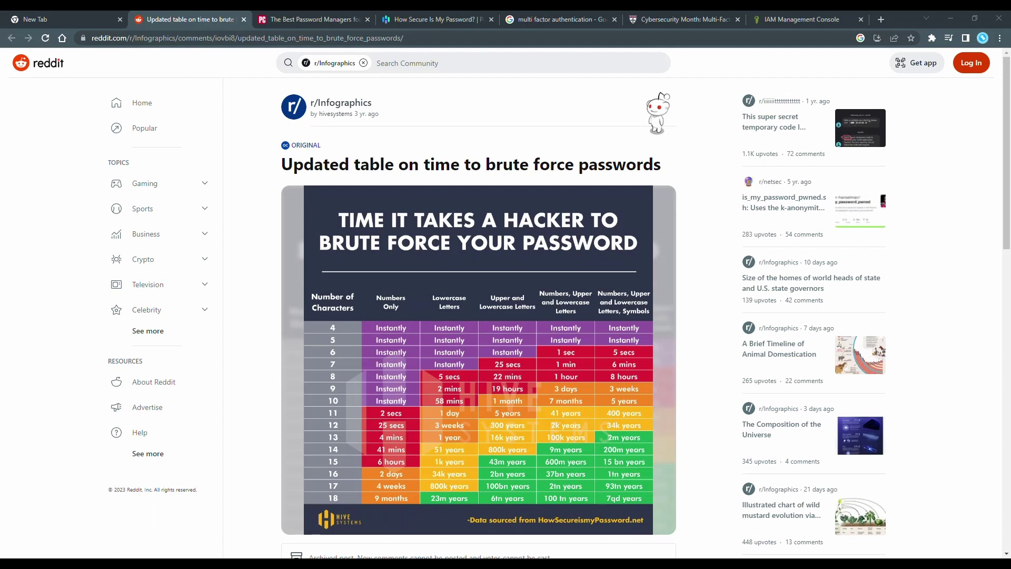
click(311, 19)
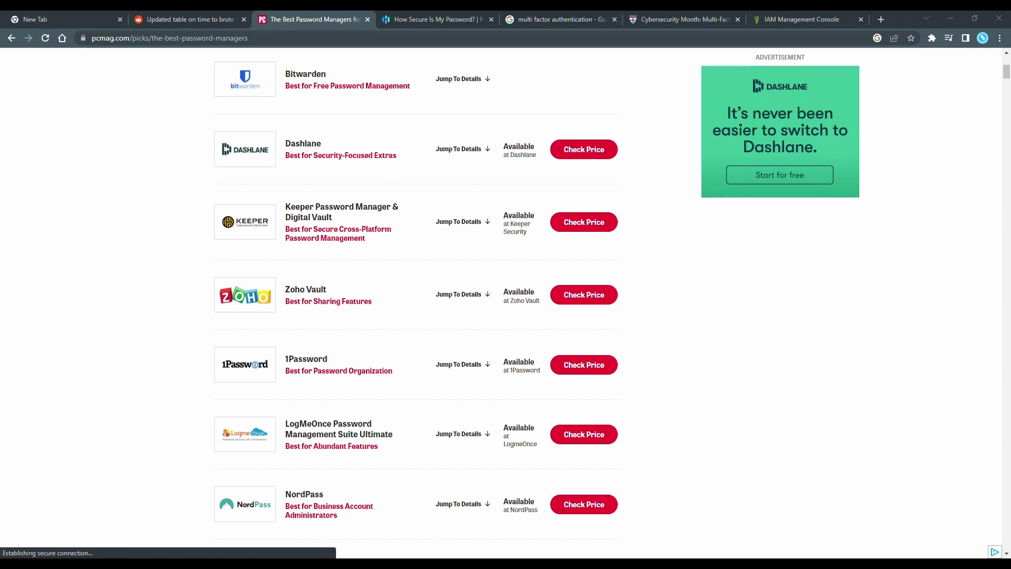
Go from PCMag's password manager rankings to security.org's How Secure Is My Password? checker.
click(458, 20)
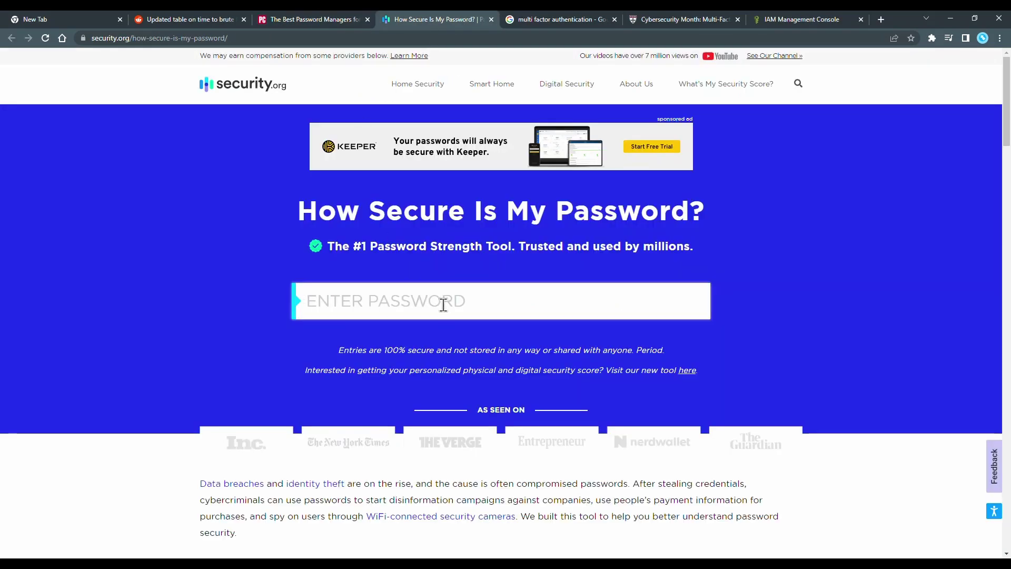
text(abcd)
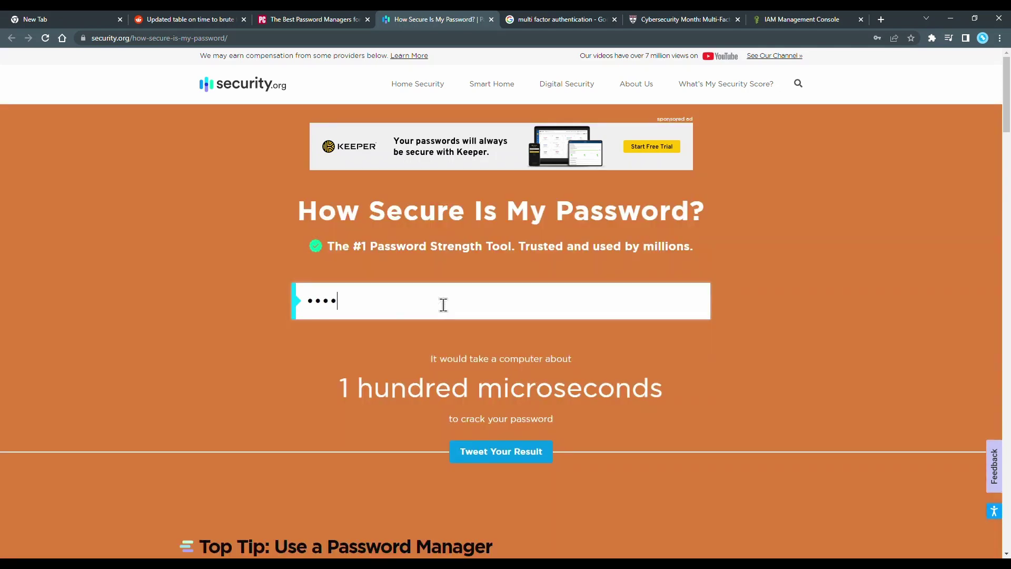
text(e)
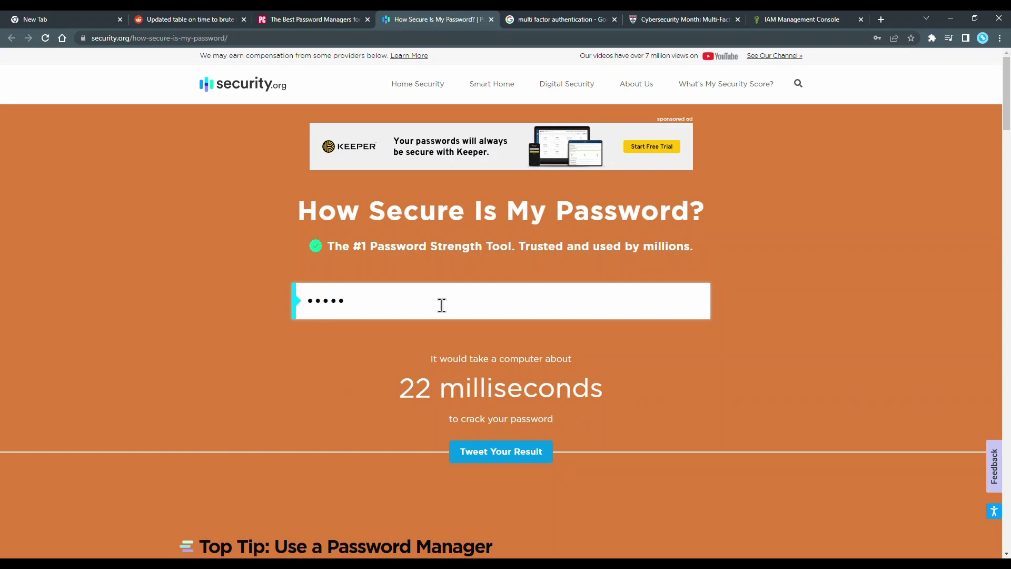
key(ctrl+a)
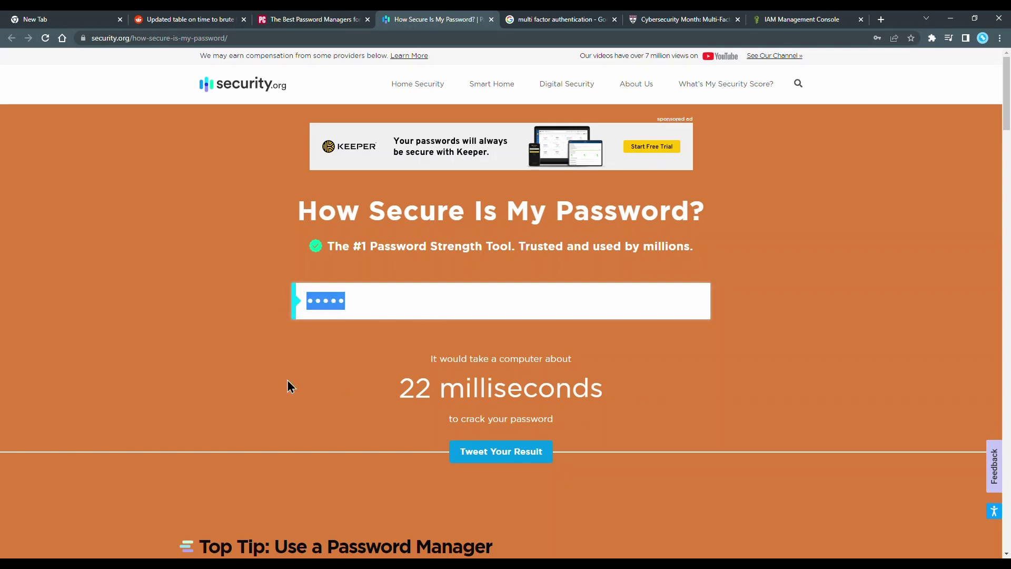
key(alt+Tab)
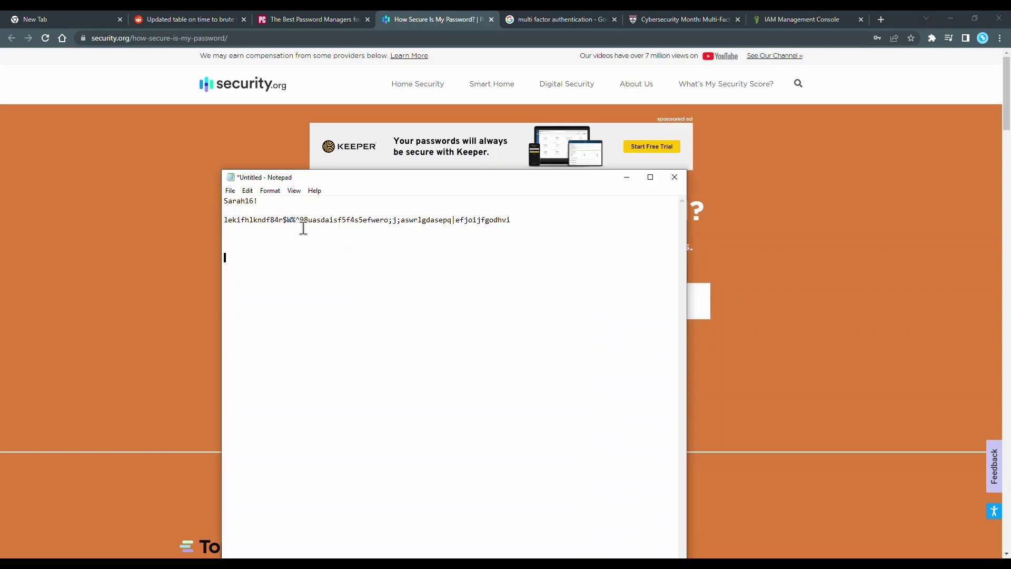
drag(259, 201, 200, 200)
right_click(248, 201)
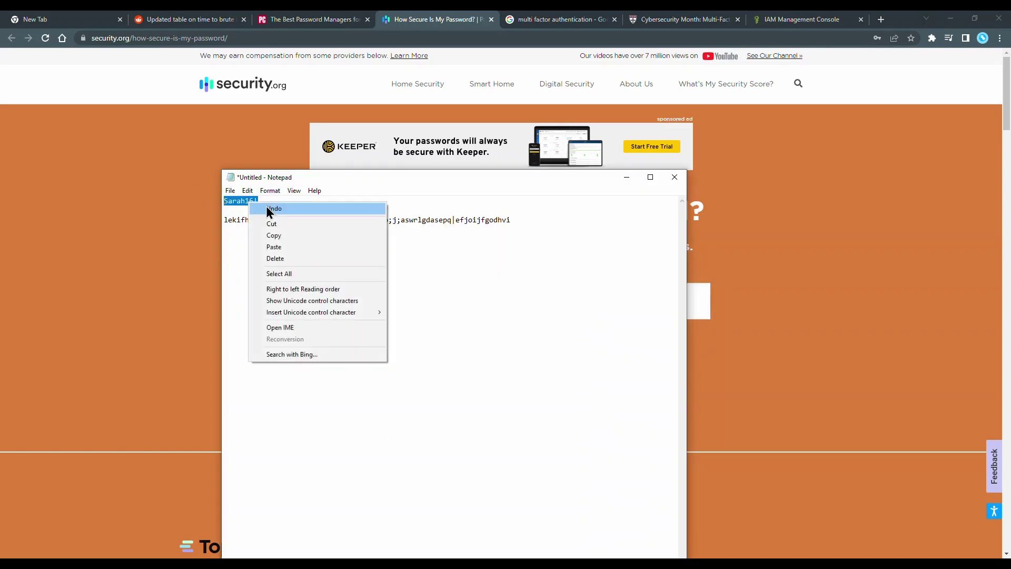
click(287, 236)
key(alt+Tab)
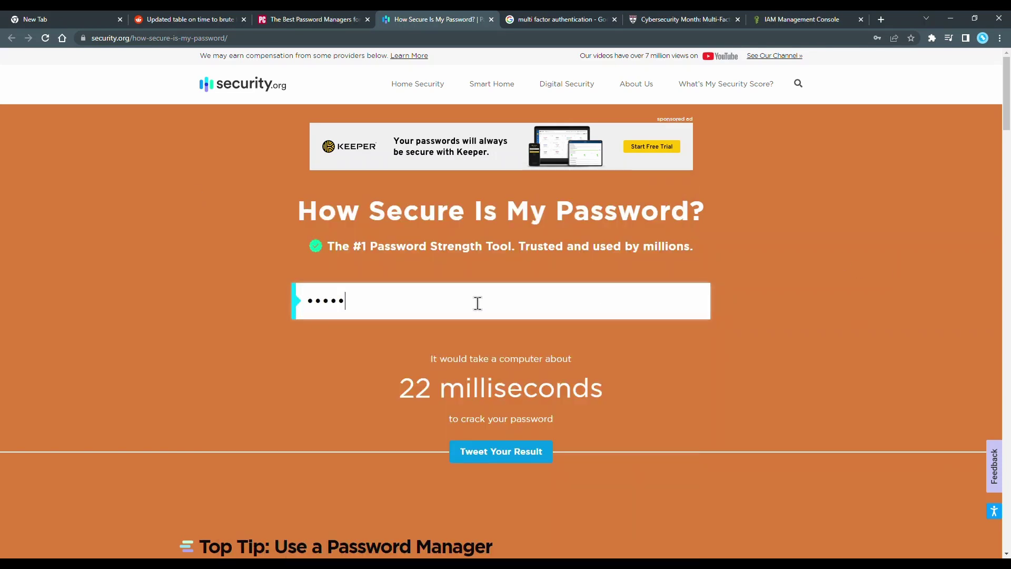
key(ctrl+a)
key(ctrl+v)
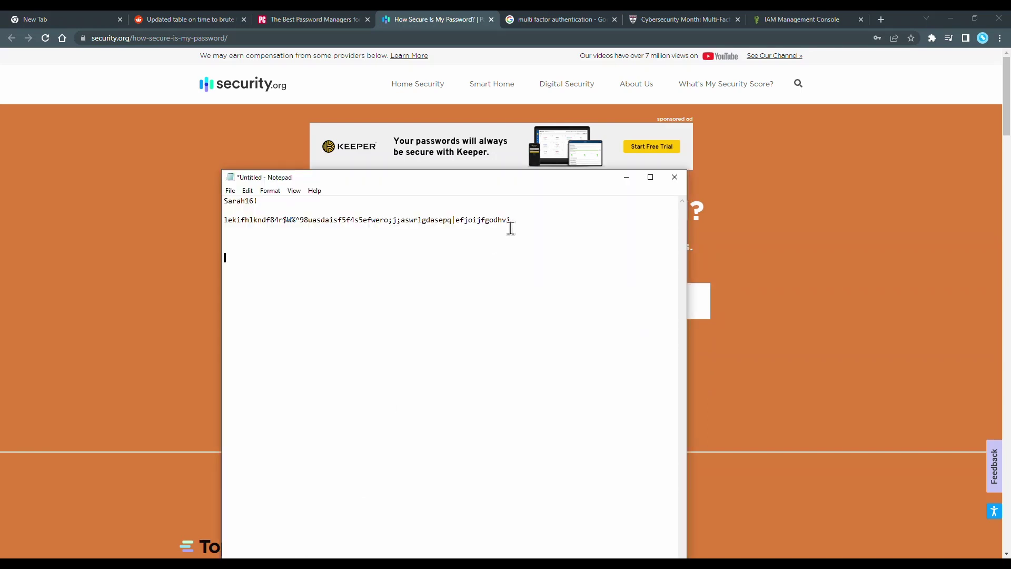
Copy the long random string from Notepad and paste it in to check its strength.
drag(513, 223, 221, 220)
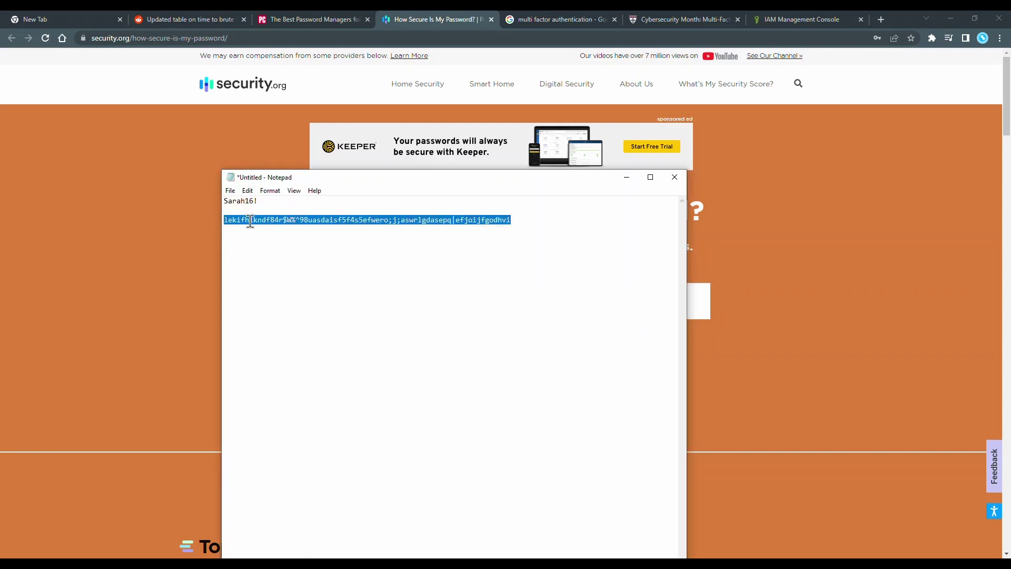
right_click(250, 221)
click(272, 255)
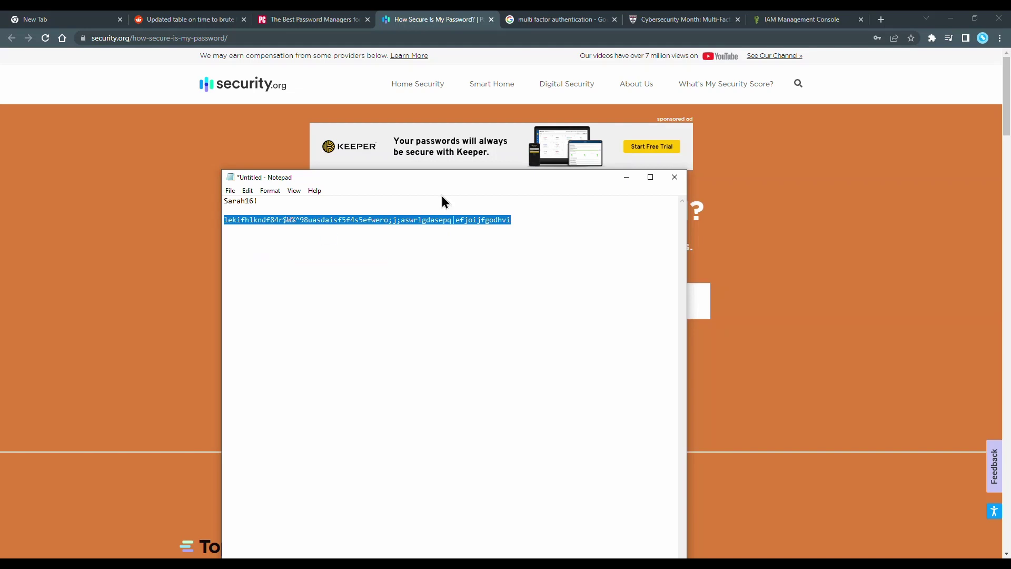
click(627, 177)
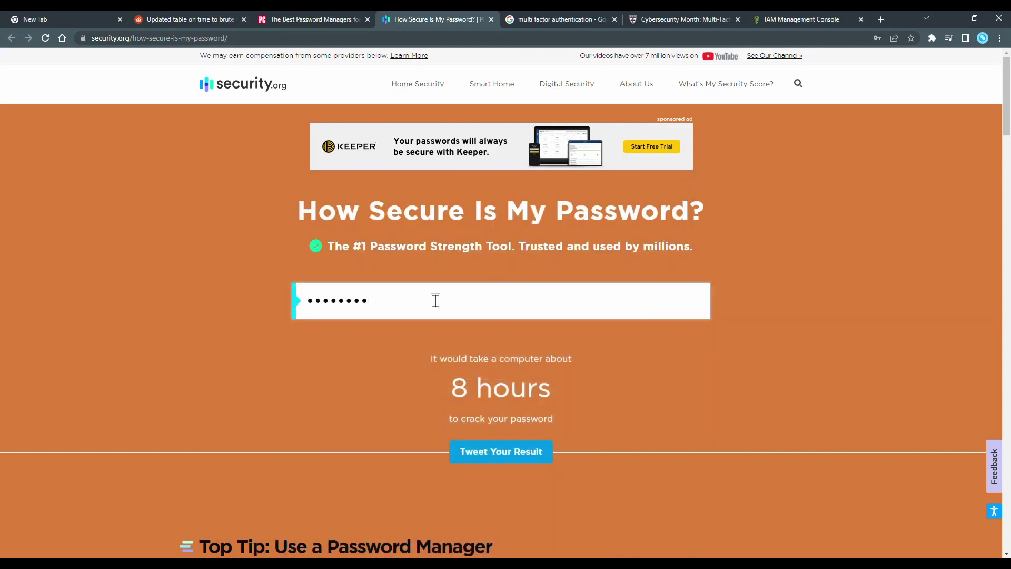
drag(396, 300, 217, 298)
key(ctrl+v)
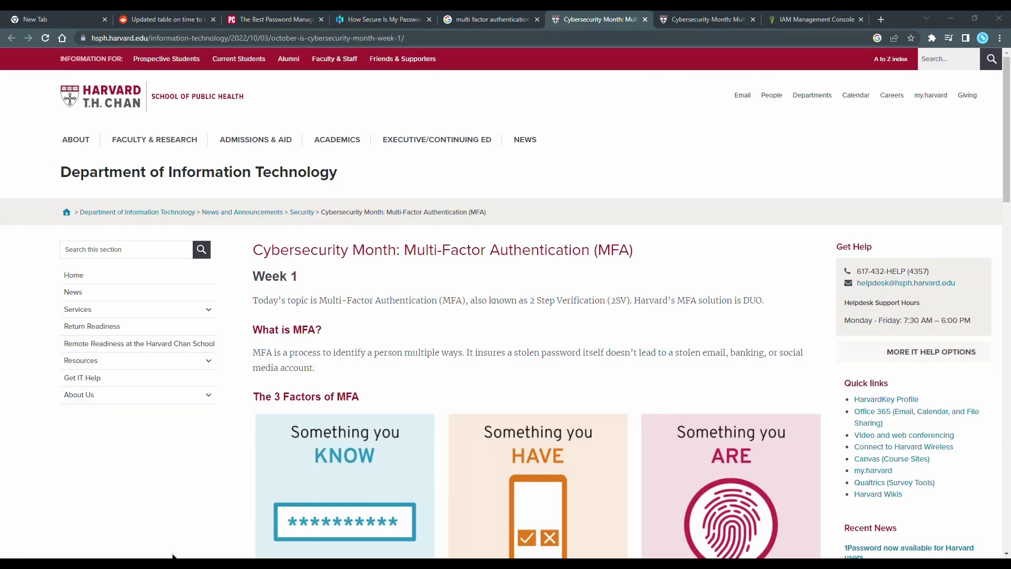
Scroll the Harvard MFA article down to its three-factor cards, then close the tab.
scroll(415, 264, down, 4)
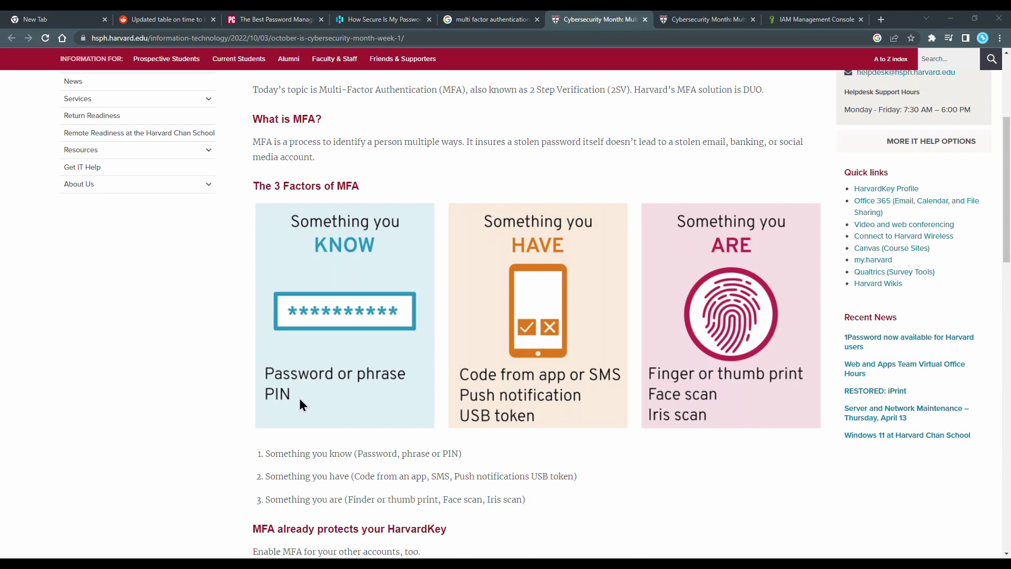
key(ctrl+w)
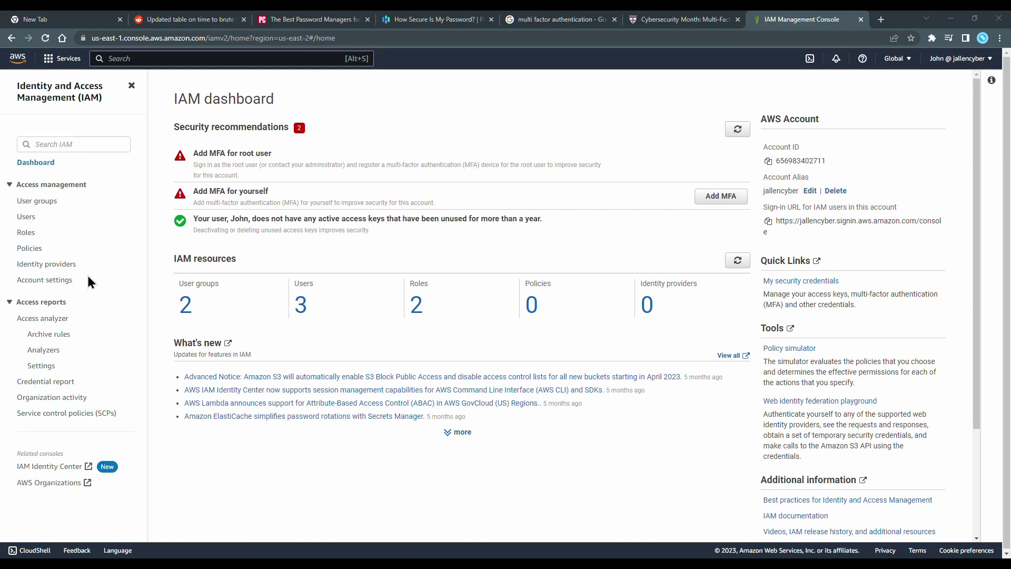
Open IAM Account settings and begin editing the password policy.
click(57, 284)
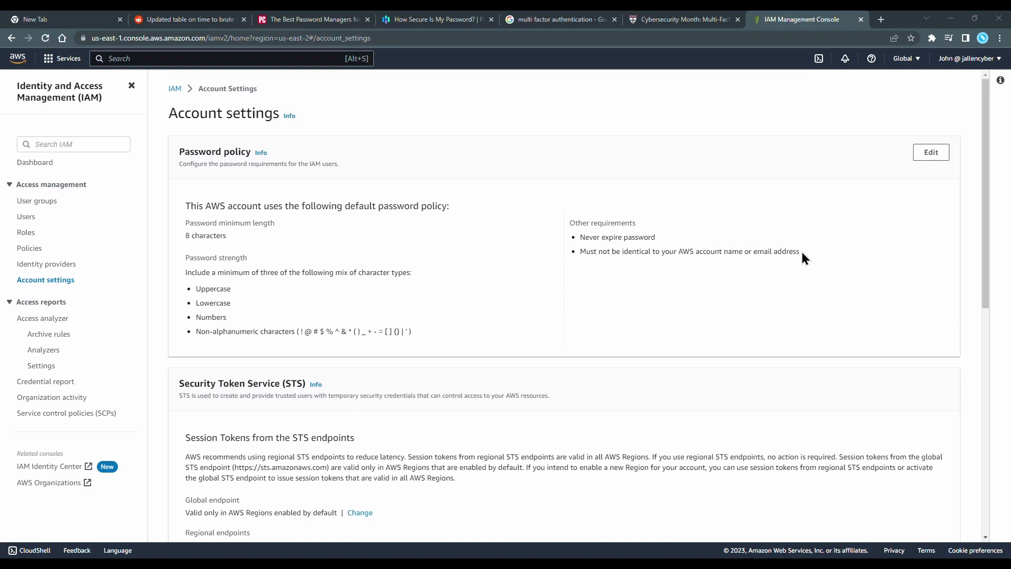
click(932, 152)
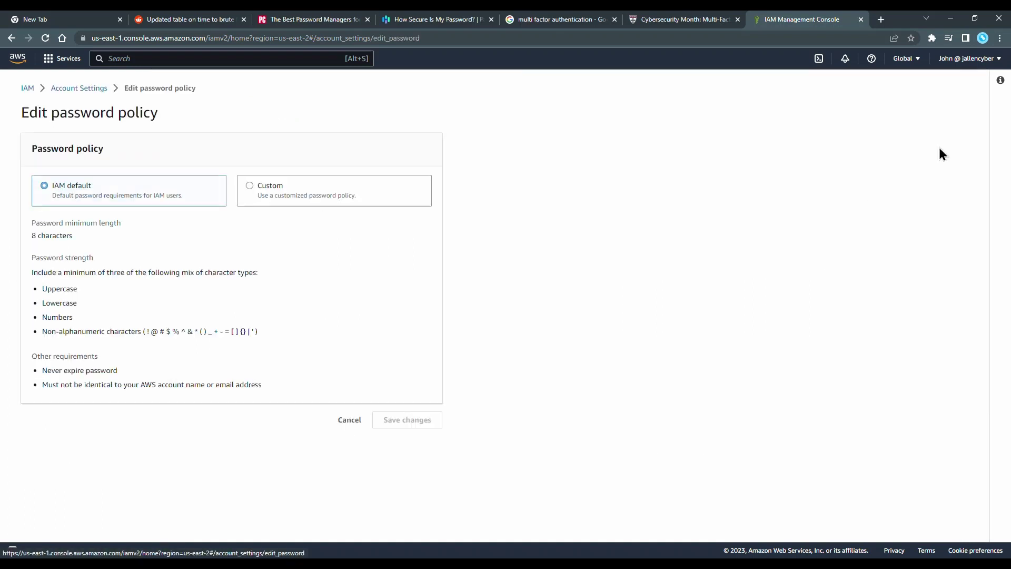
Choose a custom policy with a 15-character minimum and required uppercase, leaving expiration off.
click(273, 187)
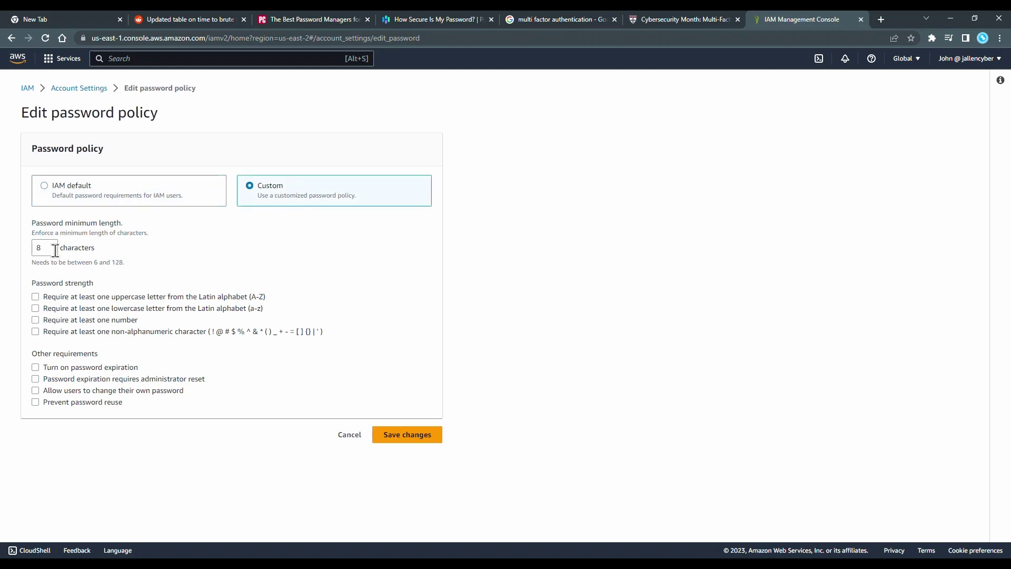
drag(54, 249, 7, 254)
text(15)
click(35, 297)
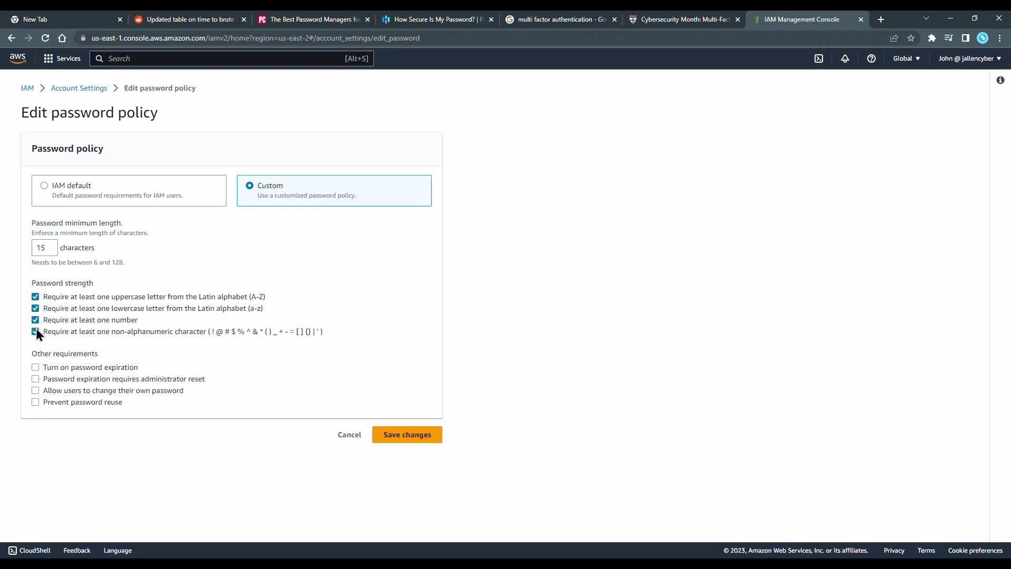
click(35, 368)
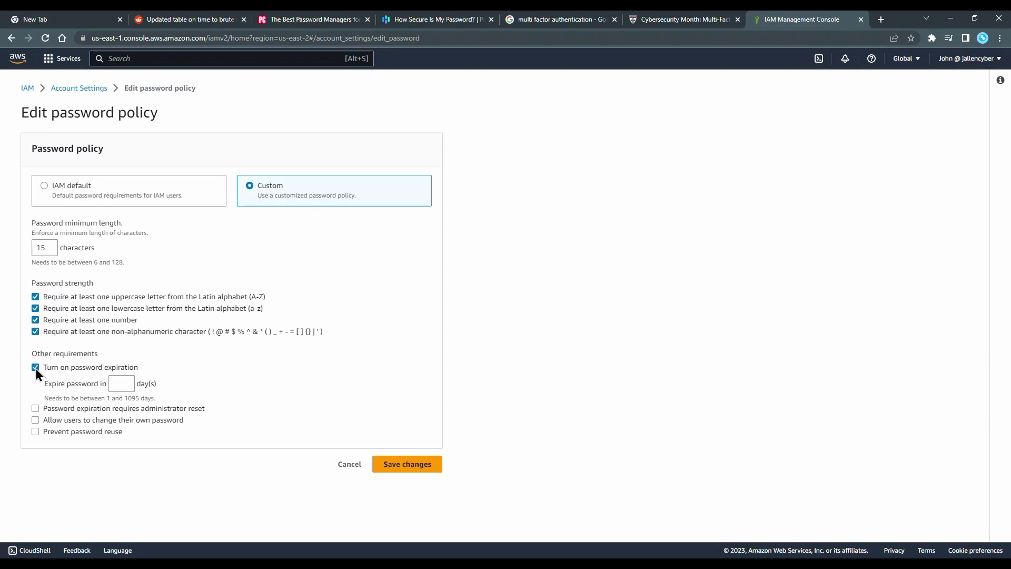
click(111, 384)
text(90)
click(34, 369)
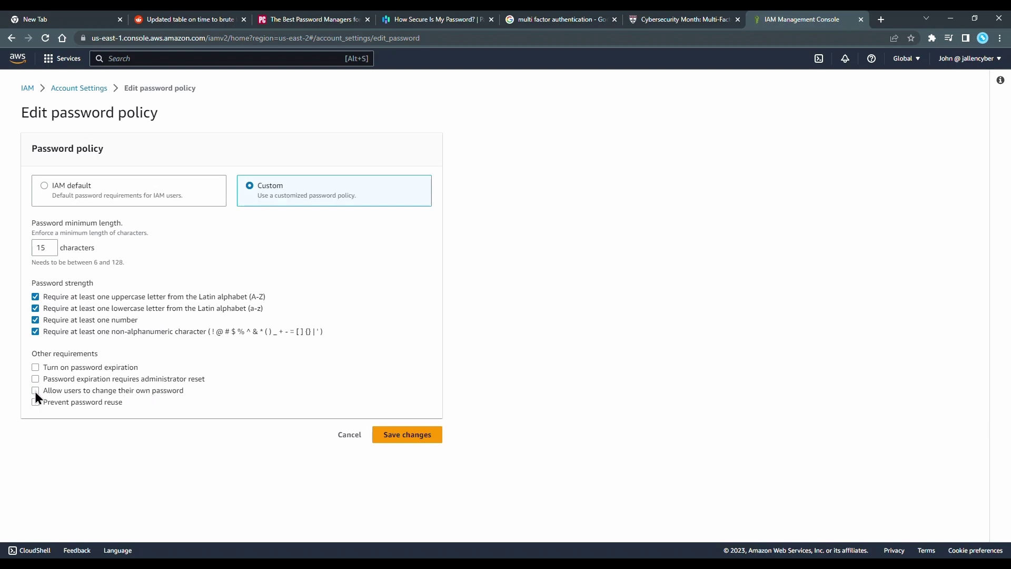
Let users change their passwords, block reuse of the last 24, and save the custom policy.
click(36, 390)
click(35, 403)
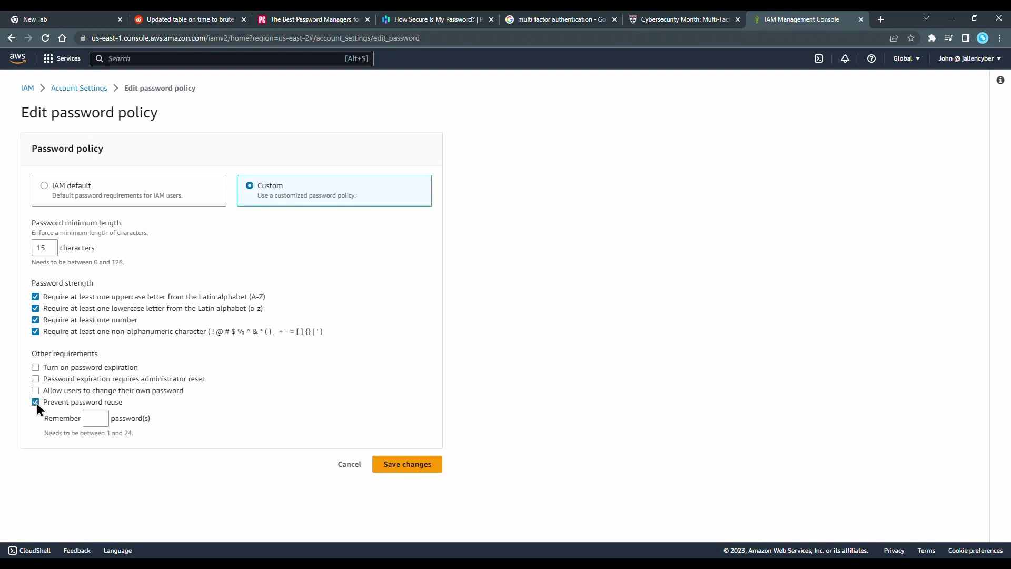
click(92, 417)
text(24)
click(413, 474)
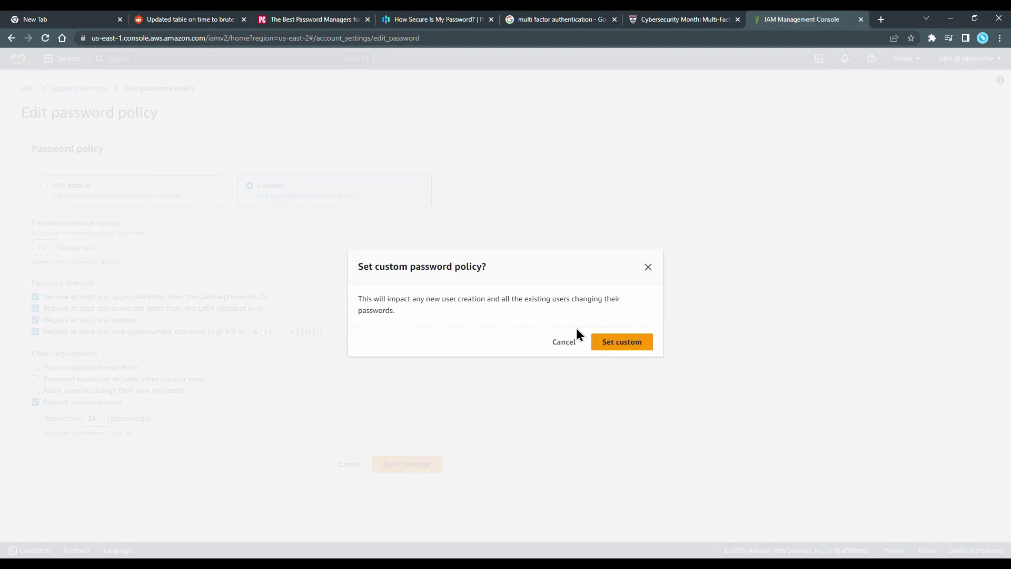
drag(446, 299, 489, 305)
click(627, 343)
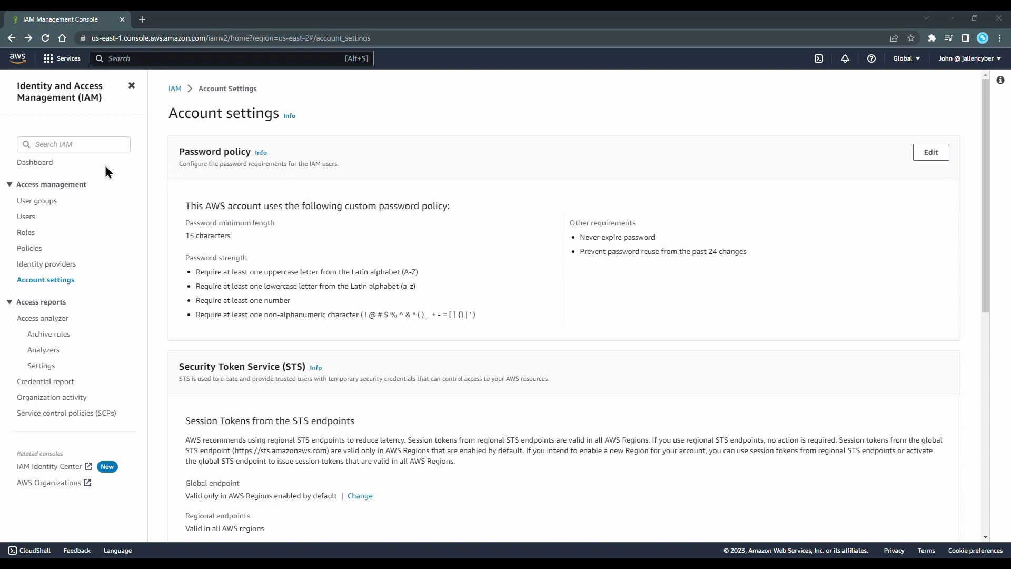
From the dashboard, start assigning an authenticator-app MFA device named Johns_iPhone.
click(55, 157)
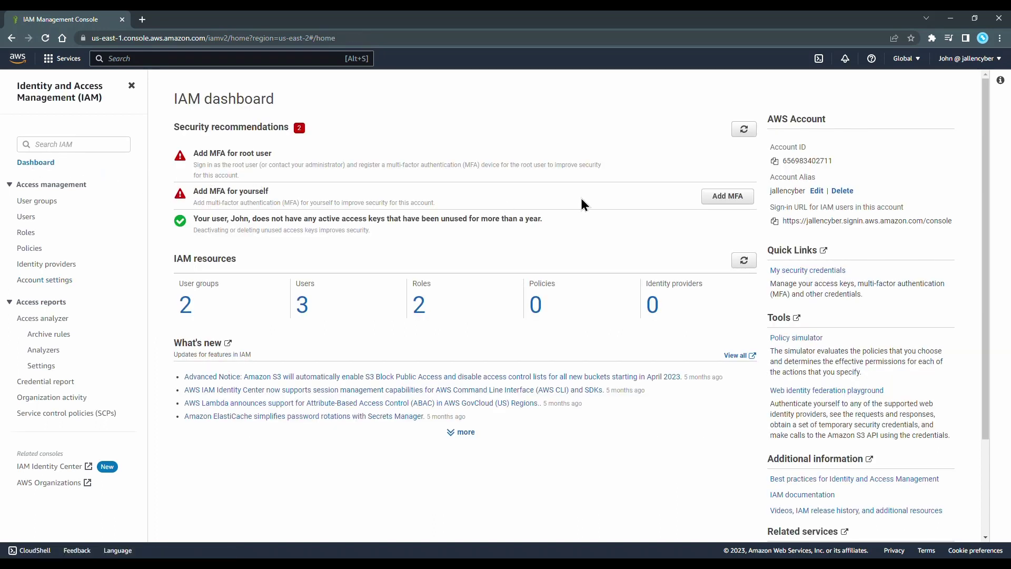
click(719, 196)
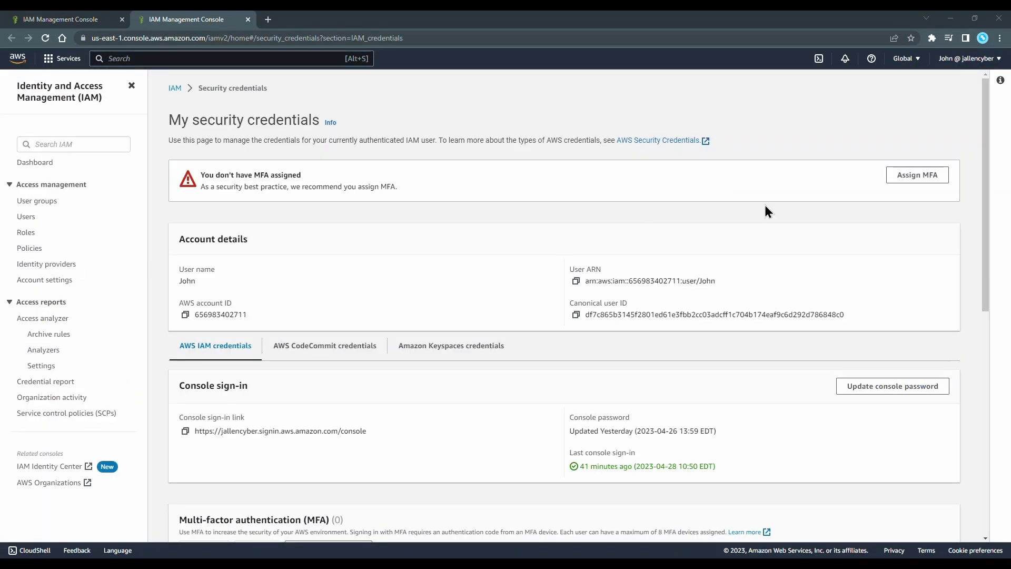
click(926, 175)
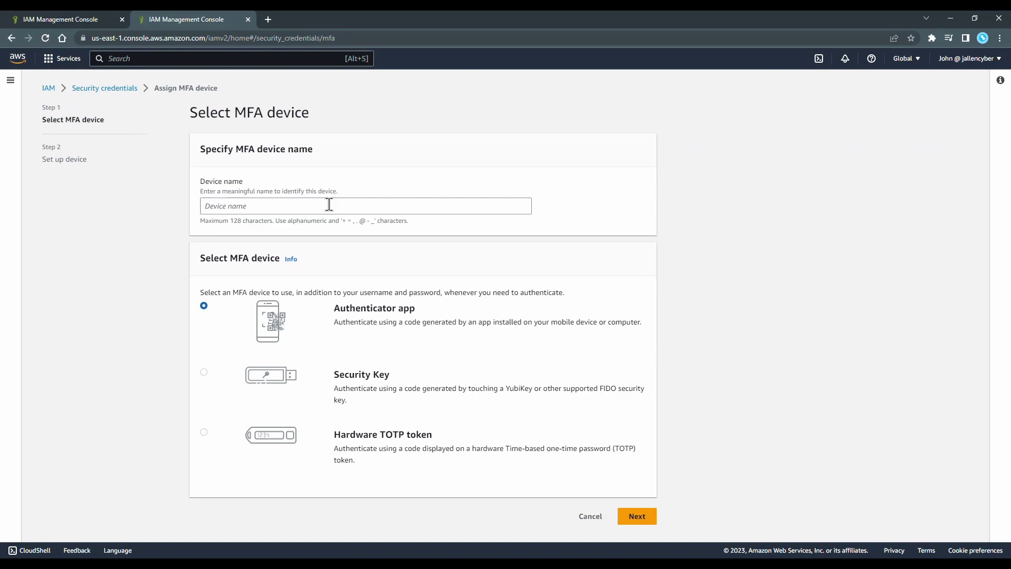
click(327, 204)
text(Johns)
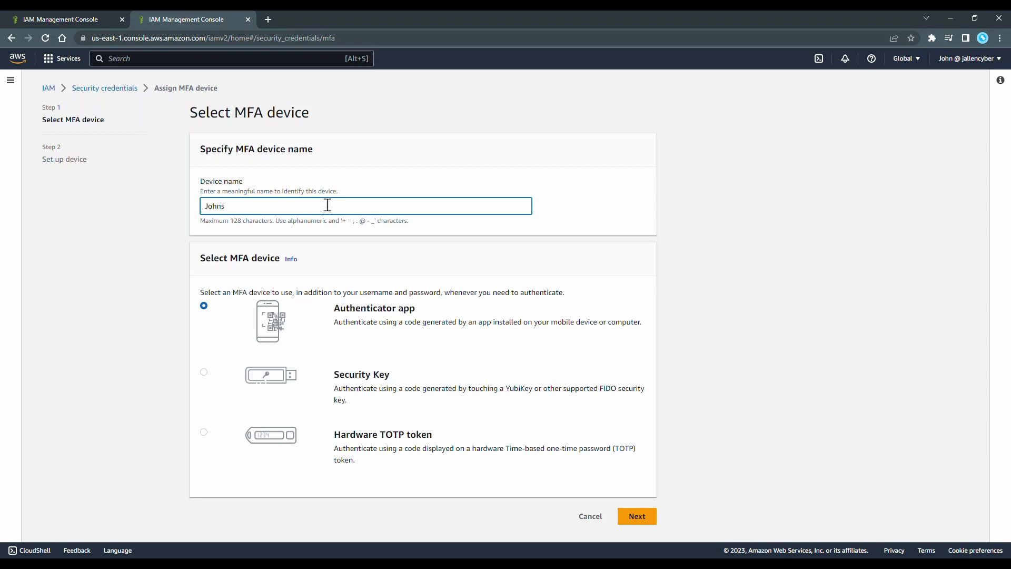
text(_iPhone)
click(678, 226)
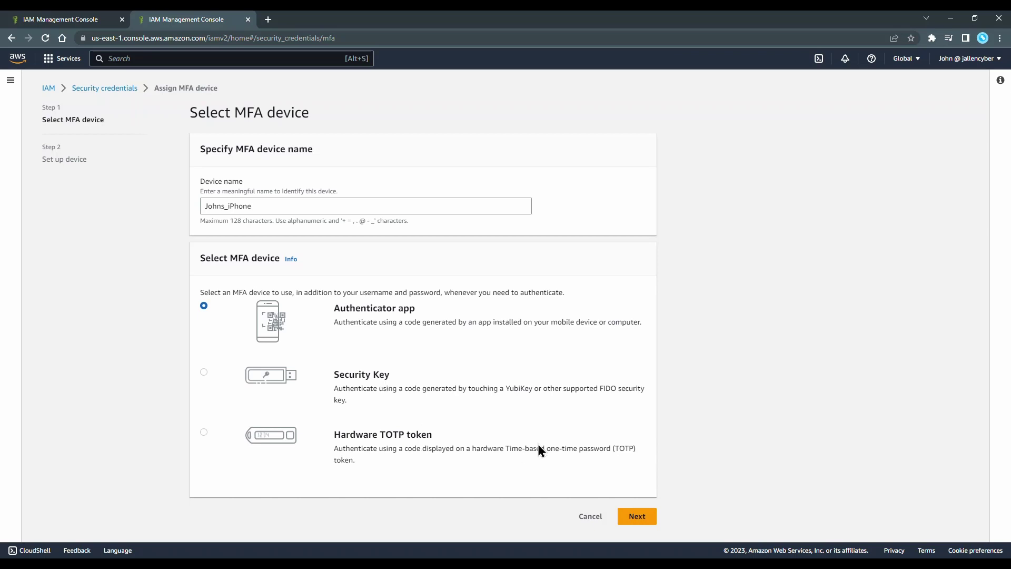
click(632, 516)
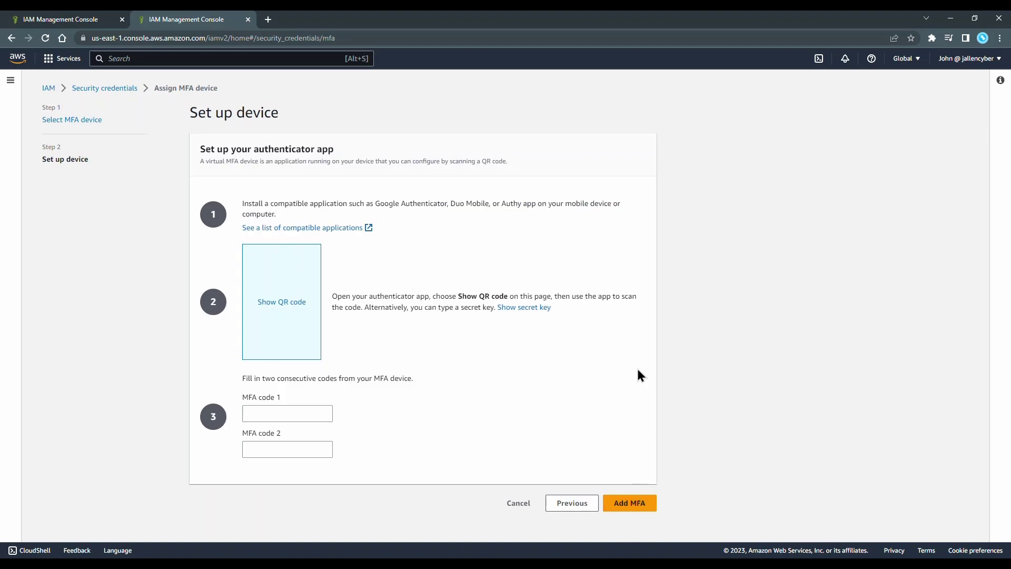
click(354, 230)
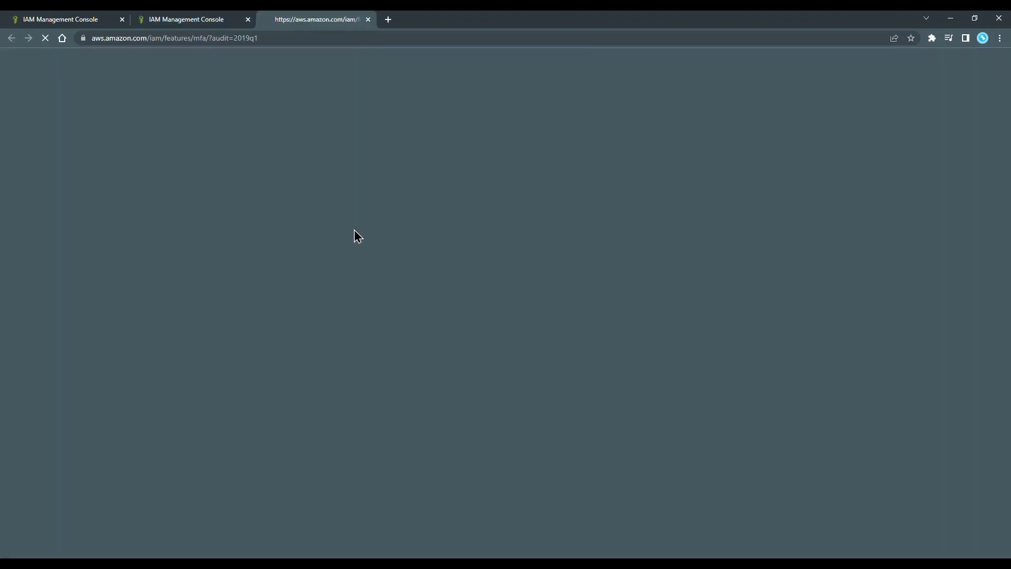
scroll(414, 225, down, 3)
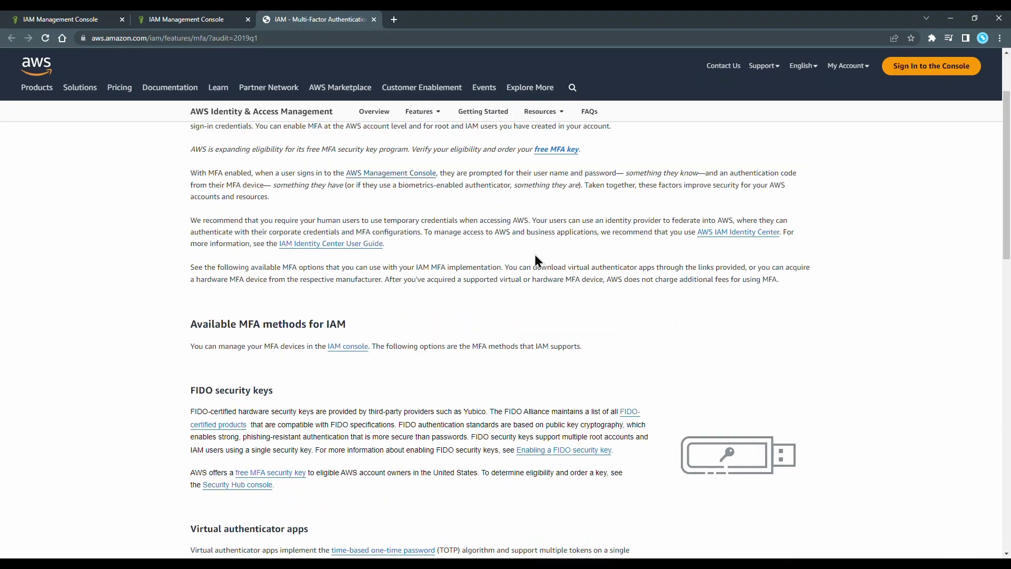
scroll(437, 311, down, 5)
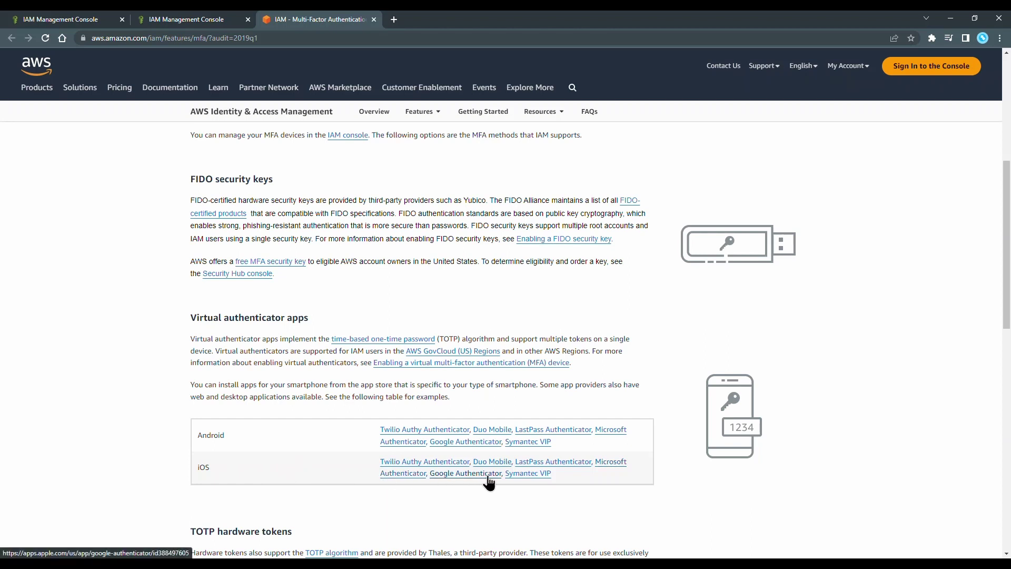
click(373, 19)
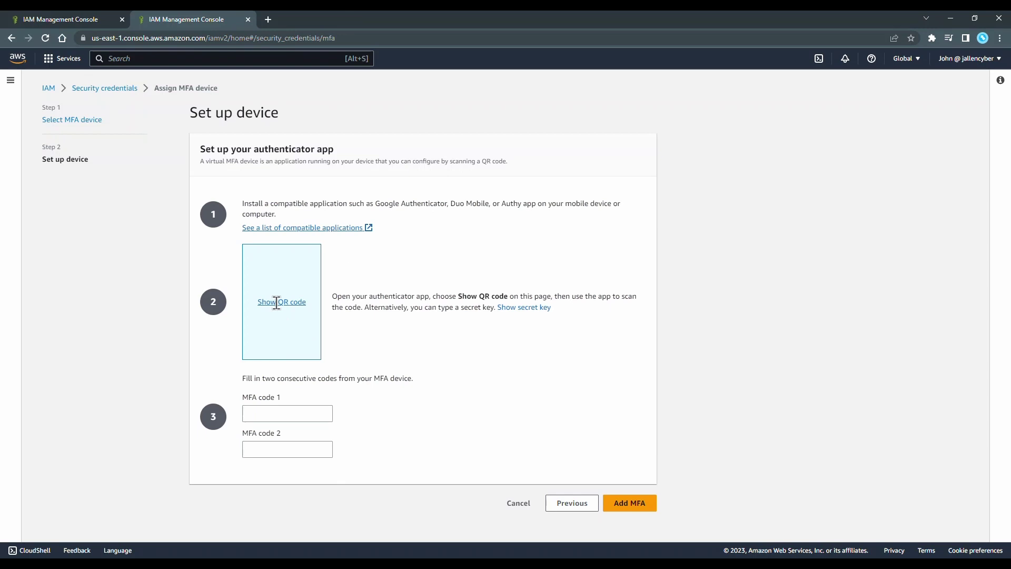
Scan the QR code, enter two consecutive authenticator codes, and add the MFA device.
click(277, 302)
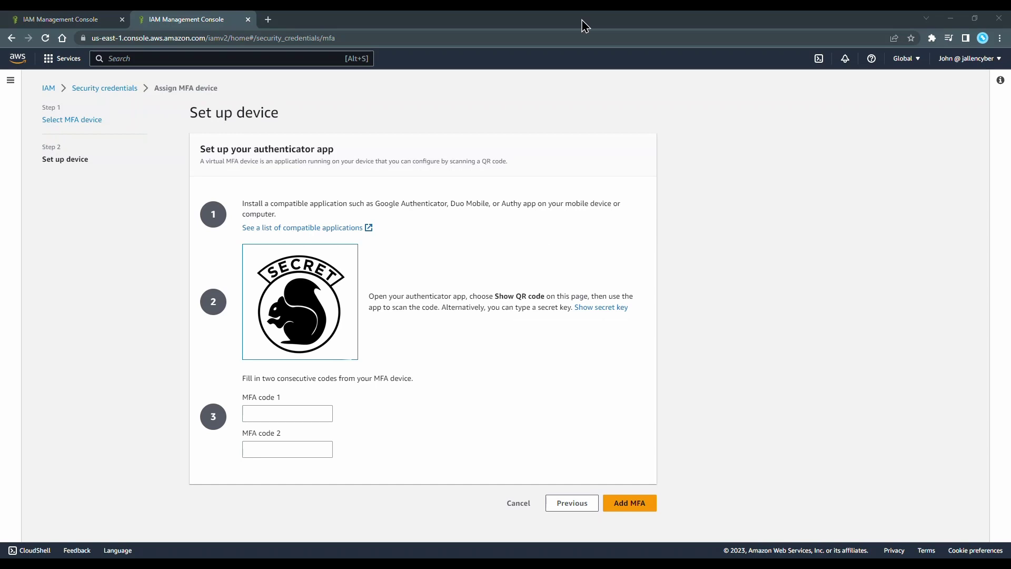
click(289, 416)
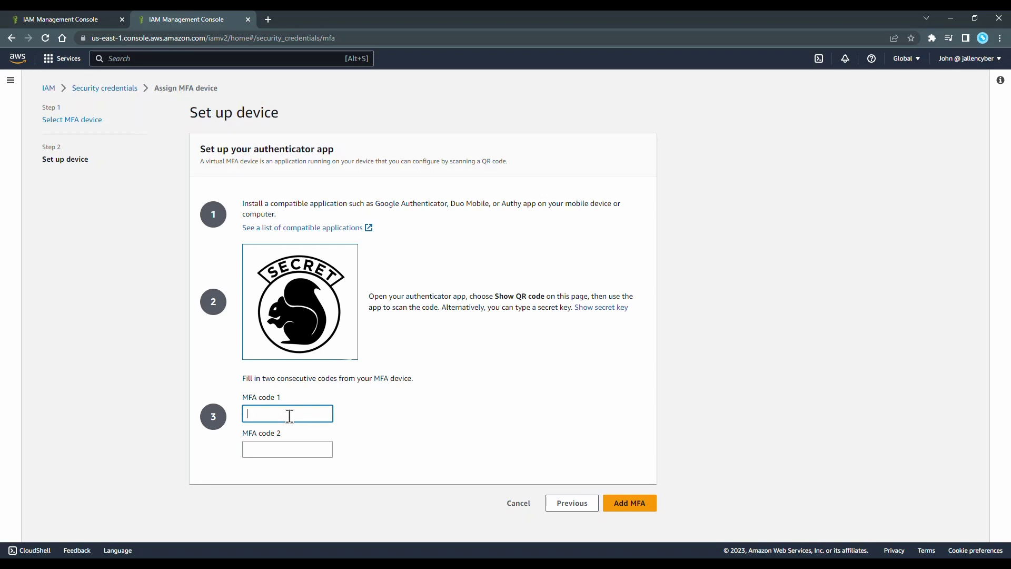
click(308, 444)
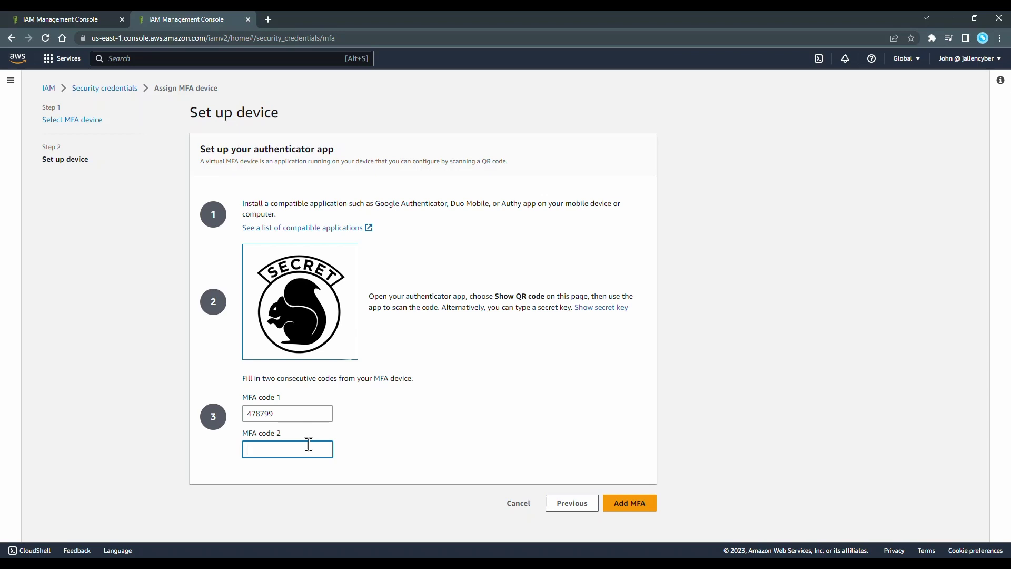
key(alt+Tab)
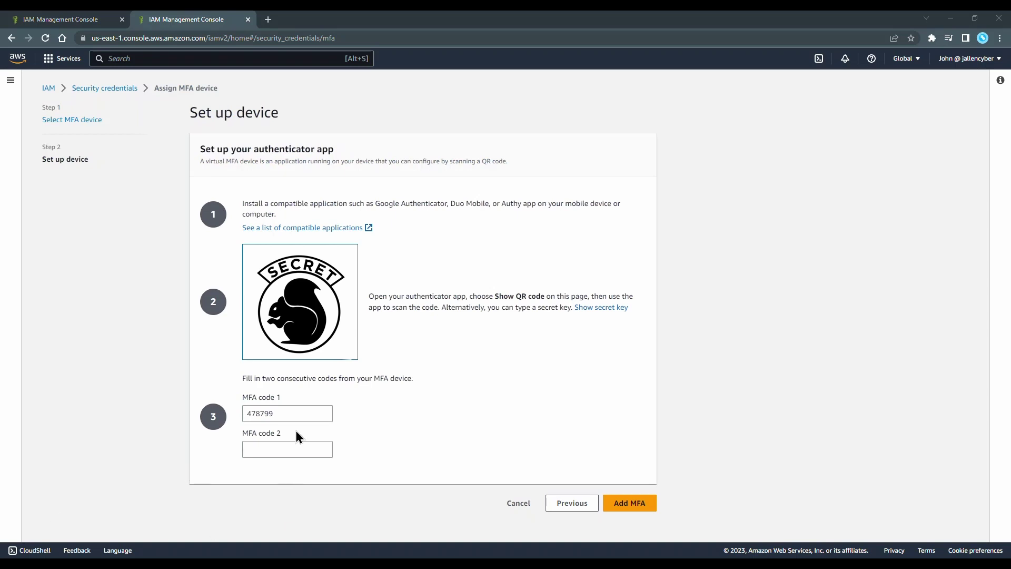
click(292, 451)
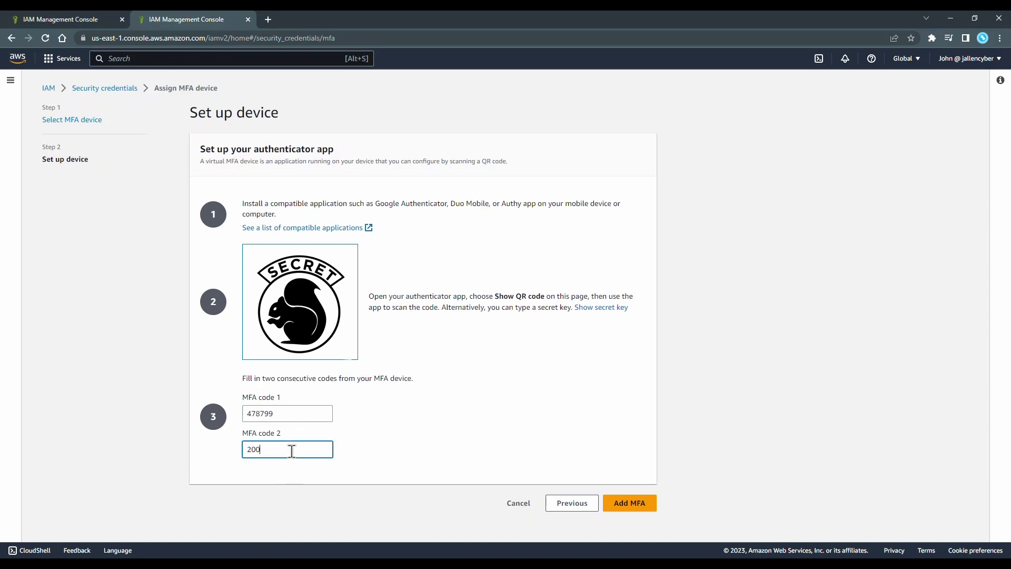
click(621, 507)
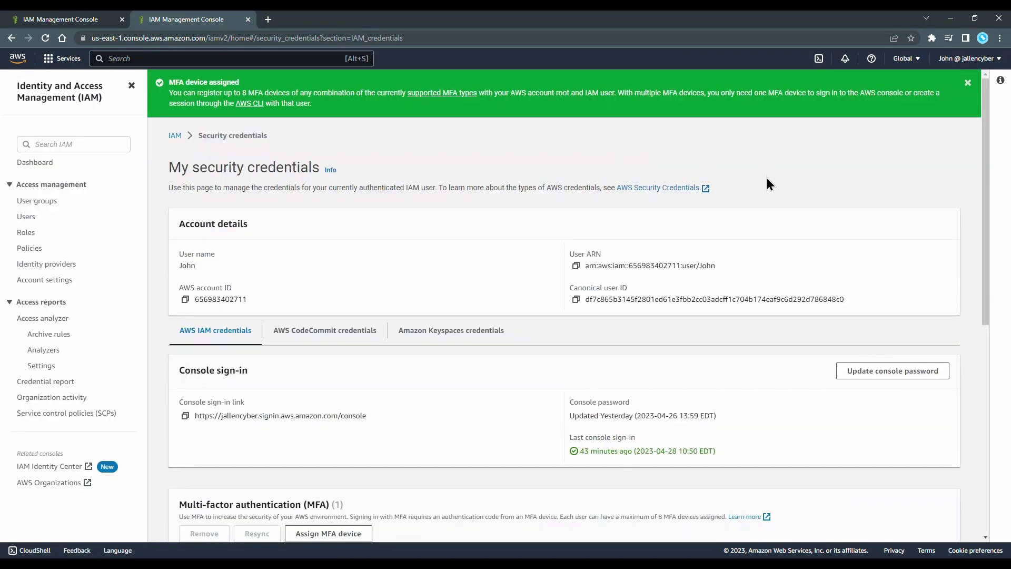
Return to the IAM dashboard, close the extra console tab, and bring up the account menu.
click(46, 164)
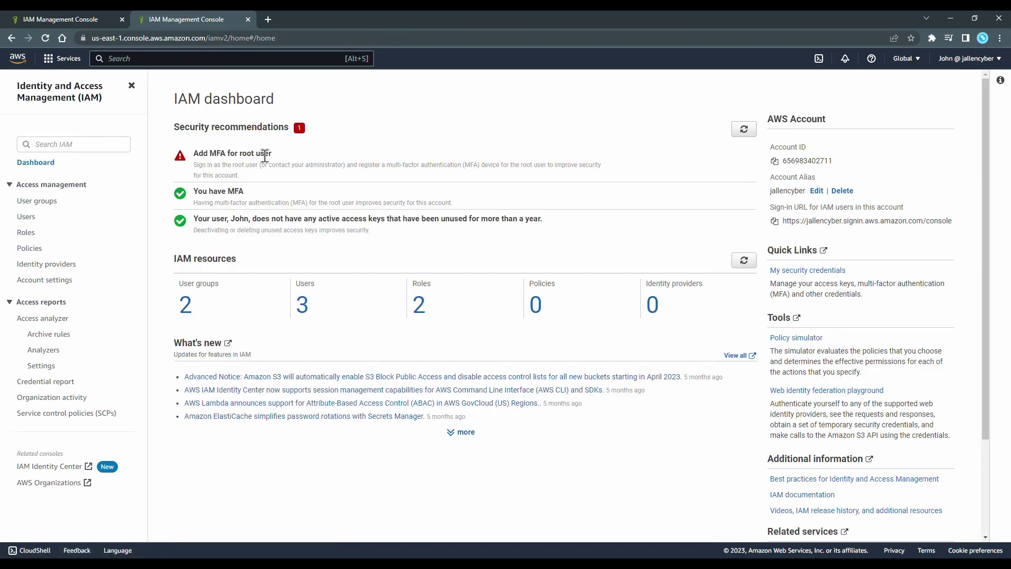
key(ctrl+w)
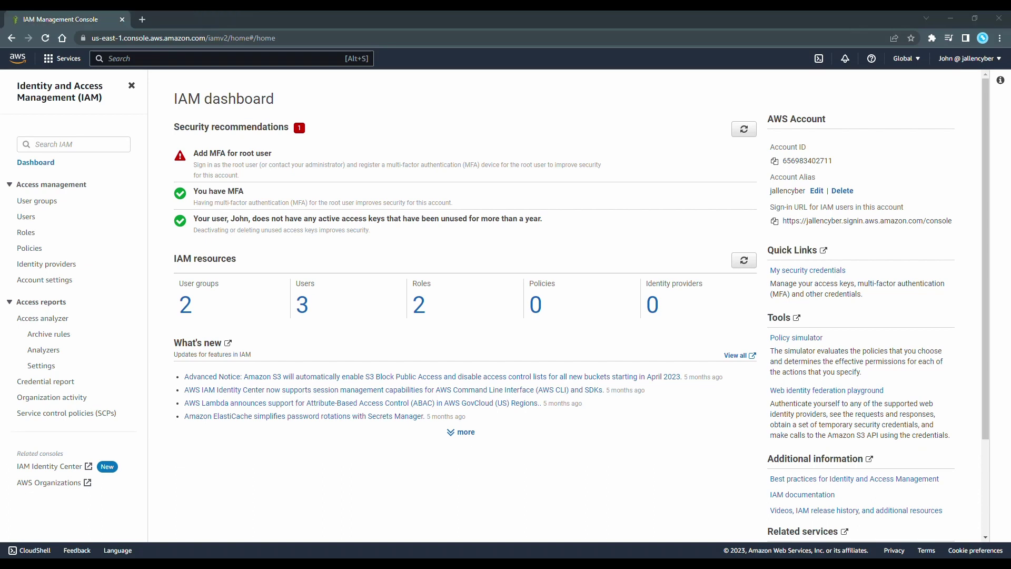
click(988, 64)
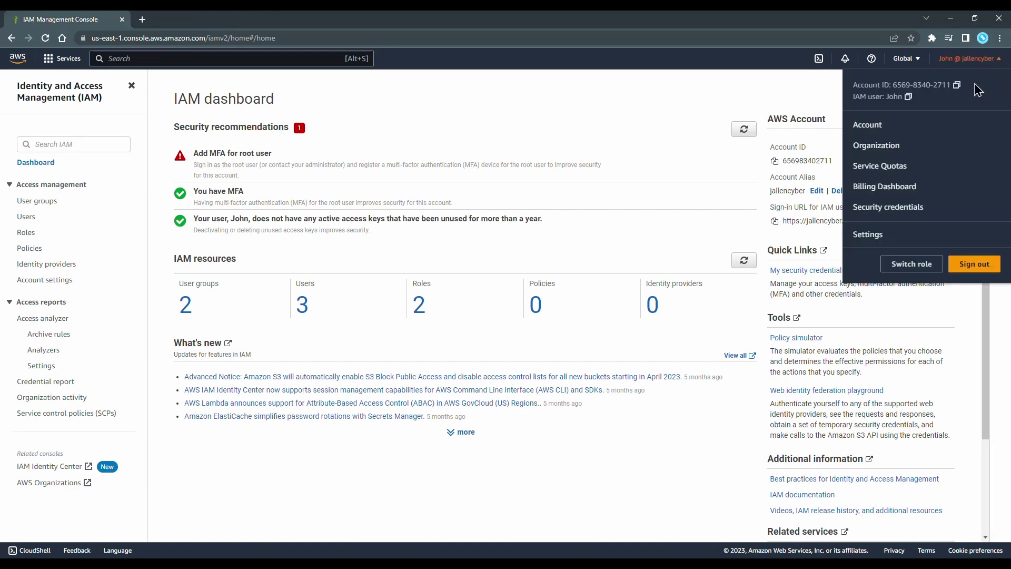
click(977, 58)
click(975, 58)
Sign out, then log back in as the IAM user using the account alias and an MFA code.
click(977, 266)
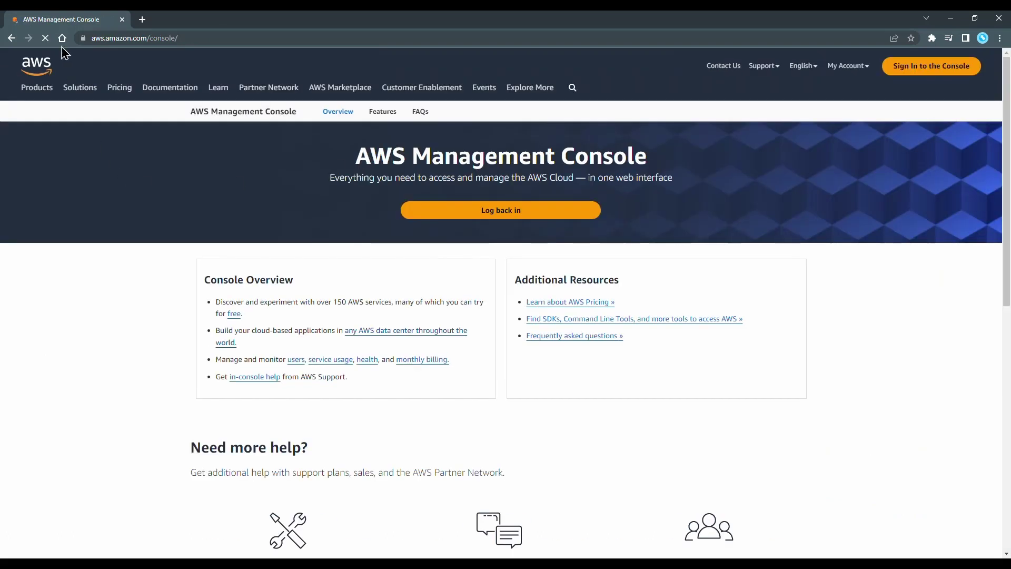
click(514, 211)
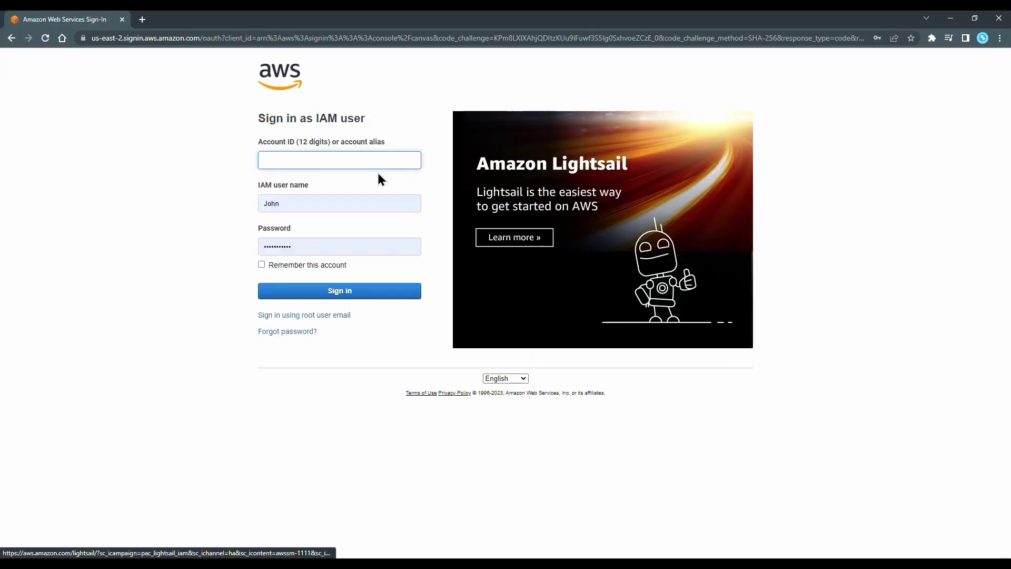
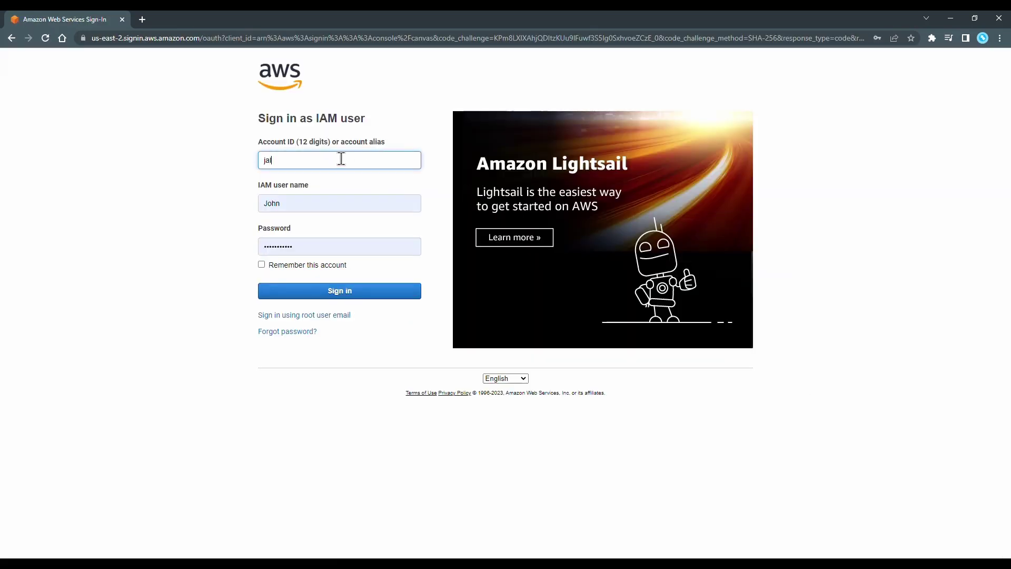
click(351, 292)
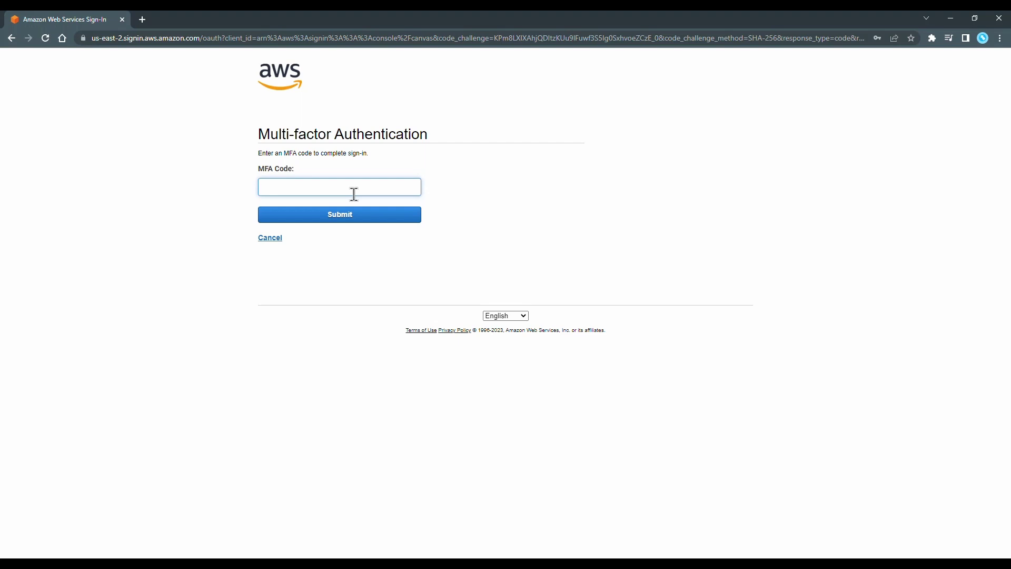
key(Return)
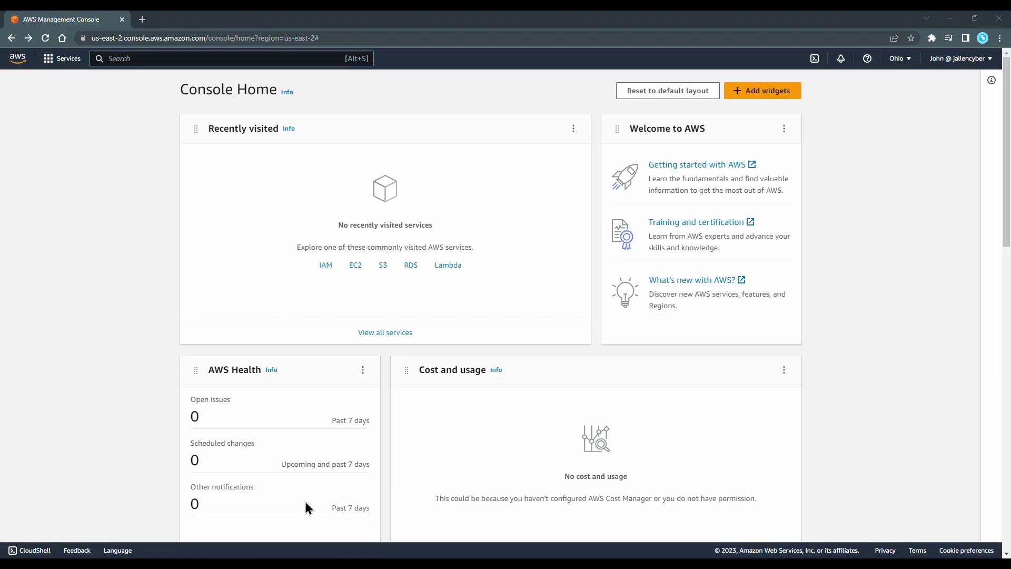
From the IAM Users list, open Manage console access on the virtual-MFA user's Security credentials tab.
click(145, 58)
text(IAM)
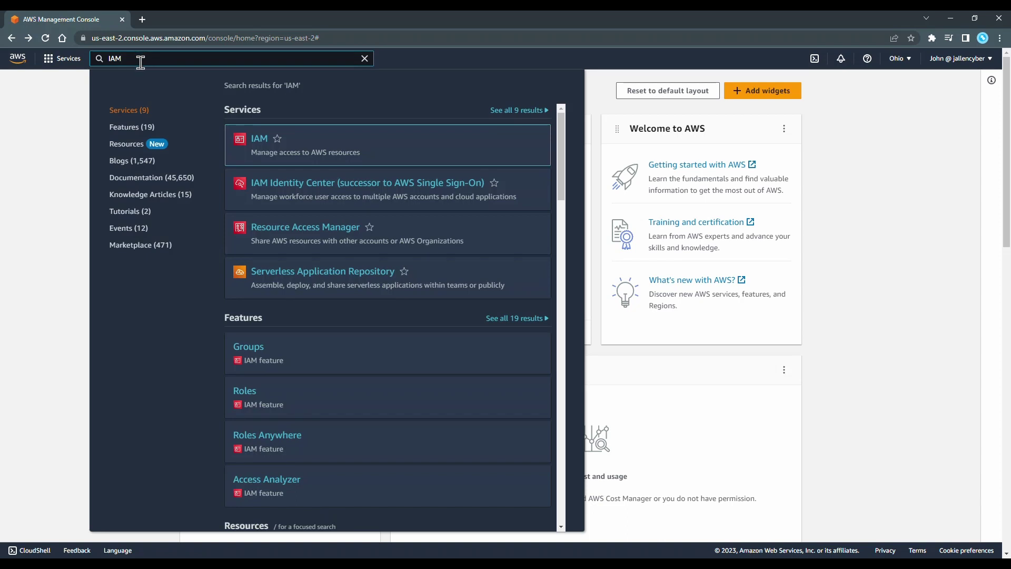
click(259, 139)
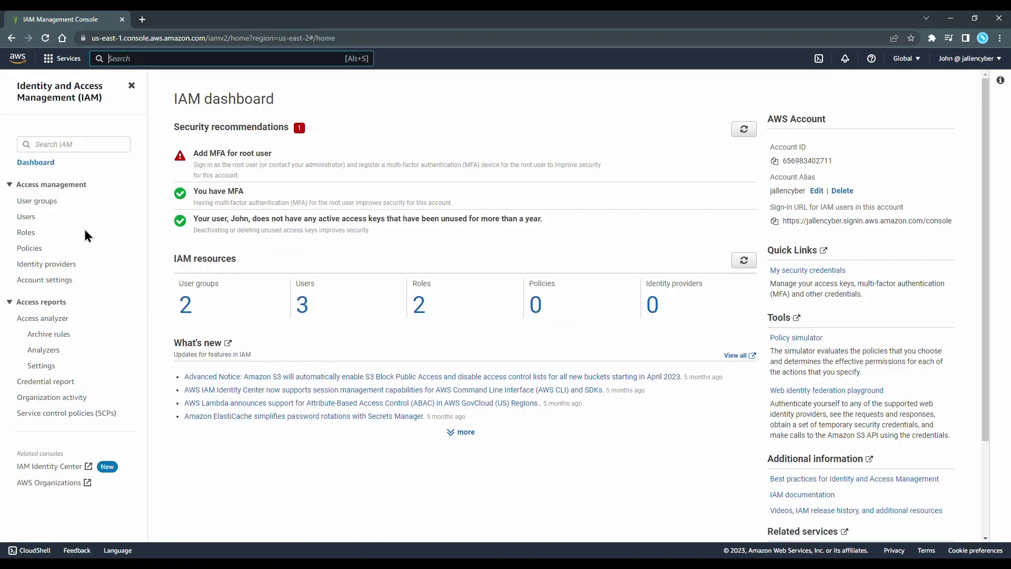
click(27, 220)
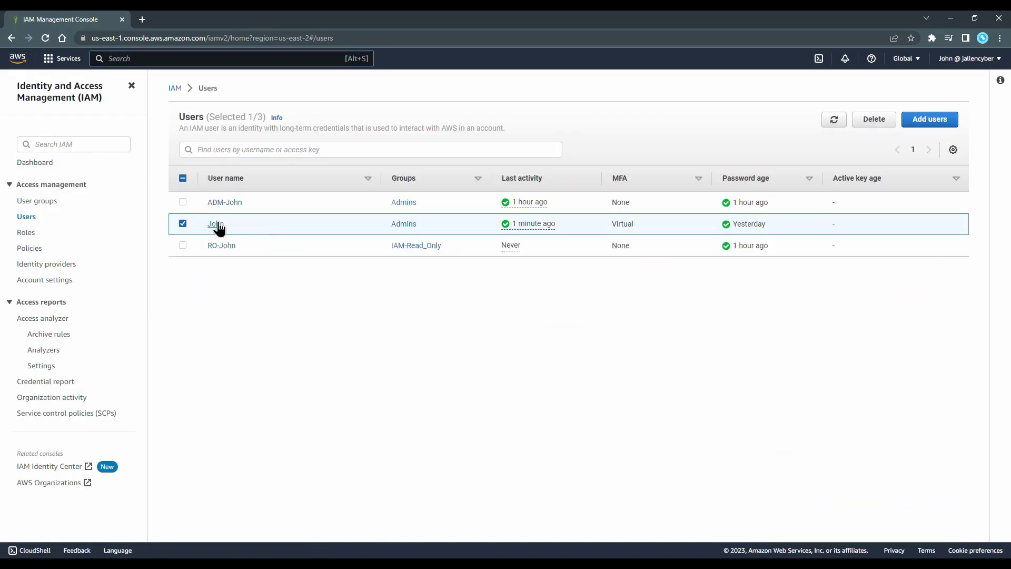
click(219, 226)
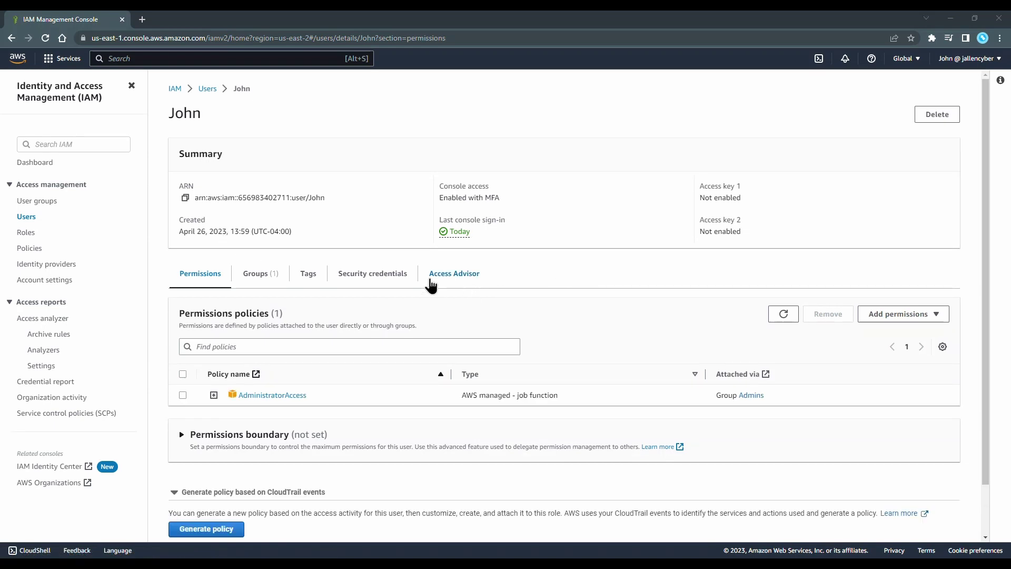
click(404, 278)
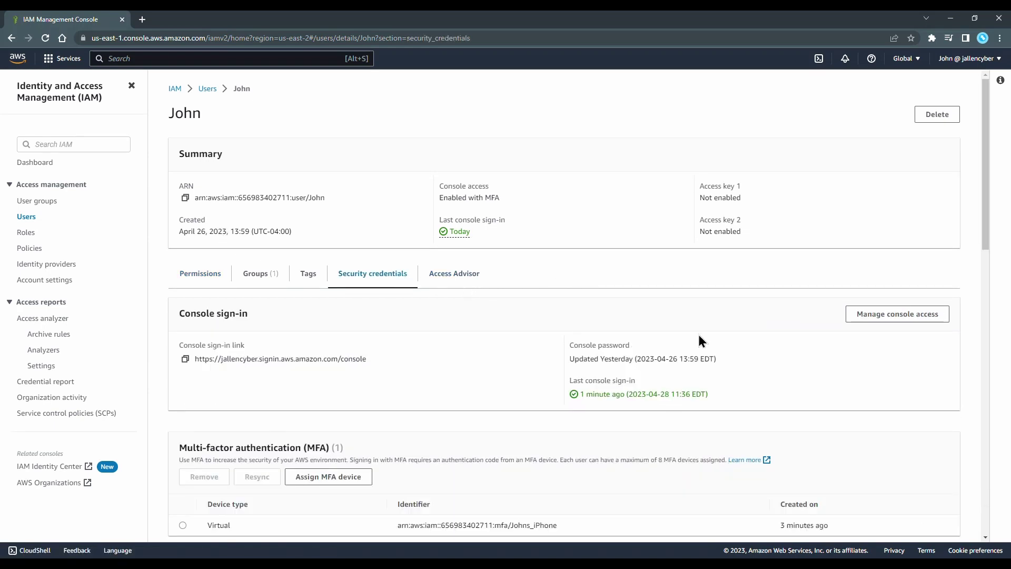
click(885, 308)
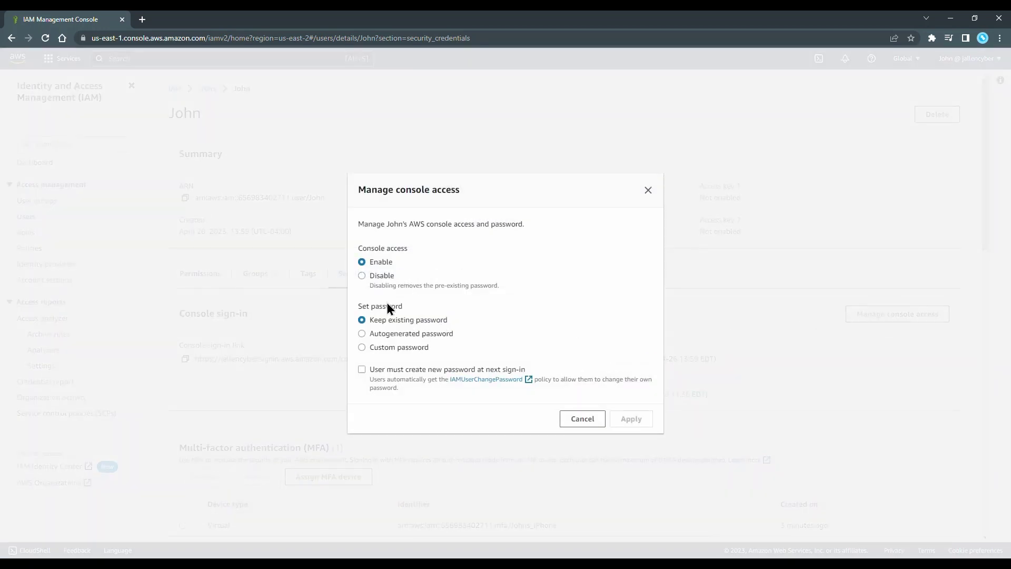
Choose a custom password, type a short trial password, and try to apply it.
click(382, 348)
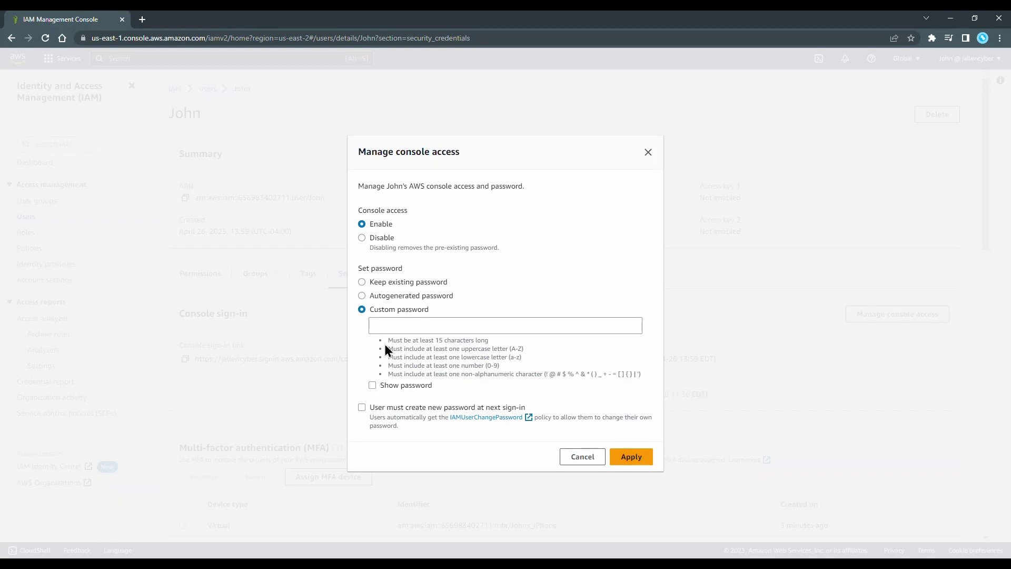
click(396, 325)
drag(404, 340, 542, 366)
click(491, 325)
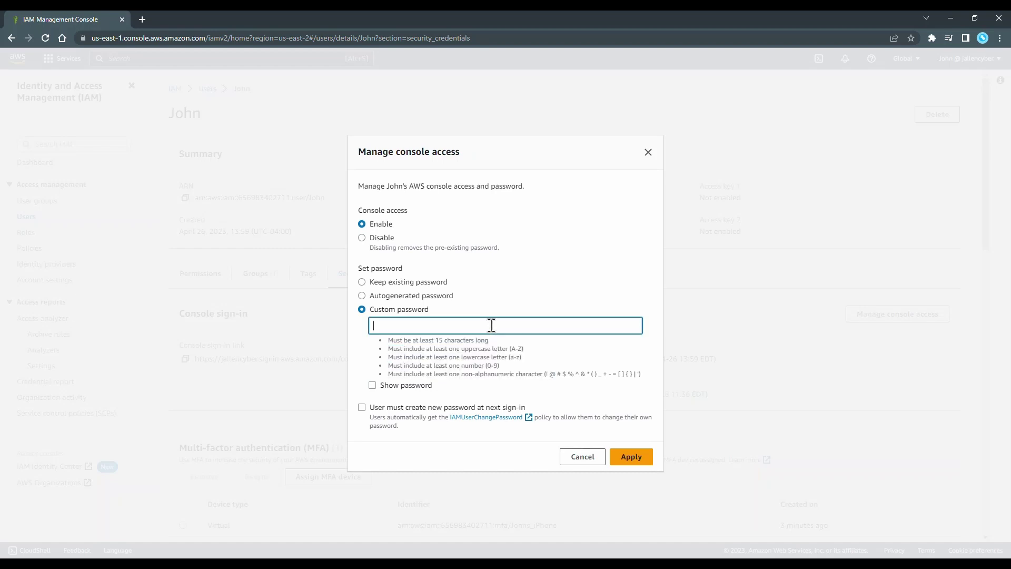
text(Pa)
key(BackSpace)
text(ass)
key(BackSpace)
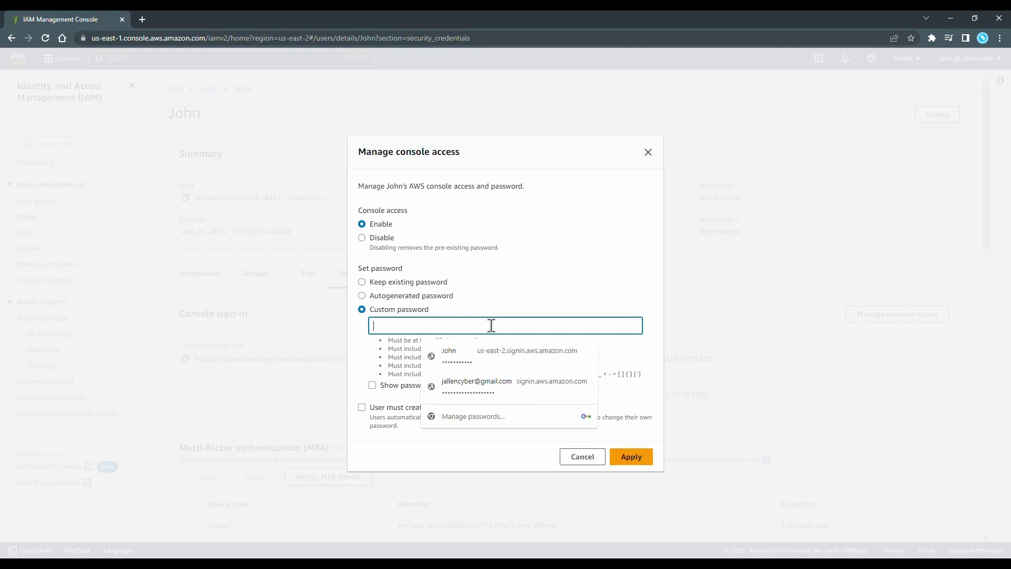
text(Passwo)
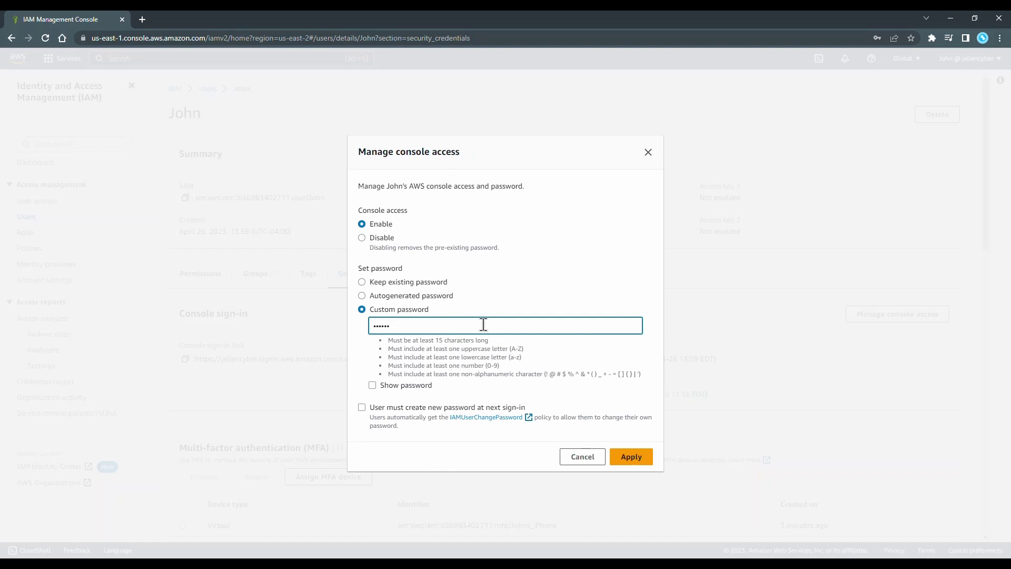
click(373, 385)
click(372, 385)
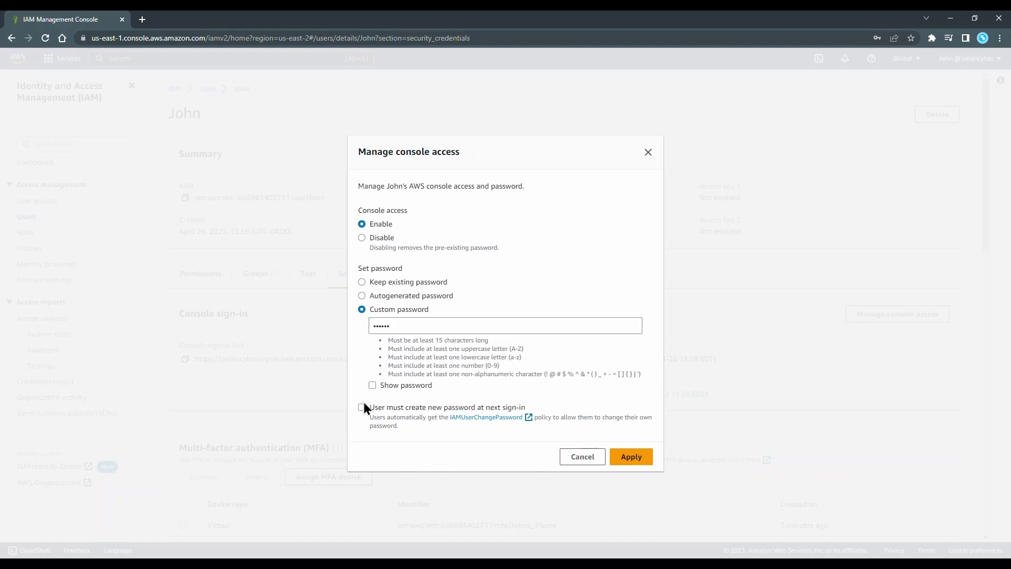
click(634, 458)
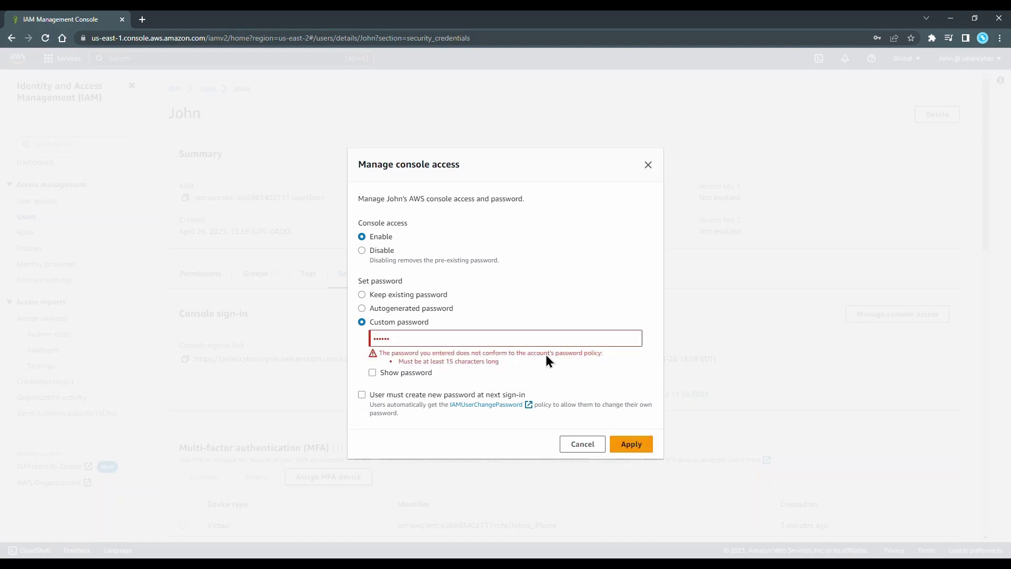
Replace it with a pasted 15+ character password, apply, and dismiss the browser save prompt.
click(372, 339)
double_click(372, 339)
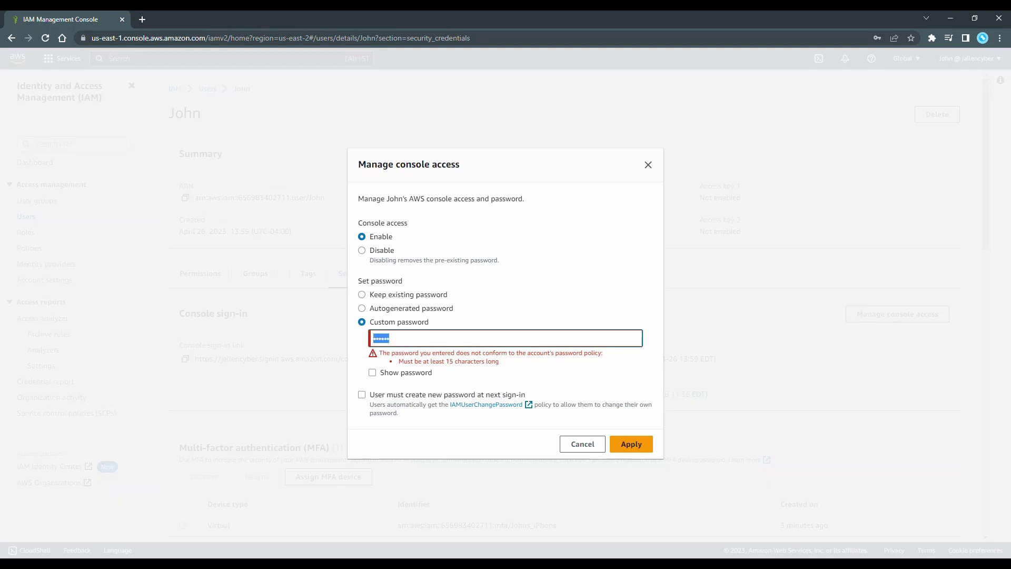
key(ctrl+v)
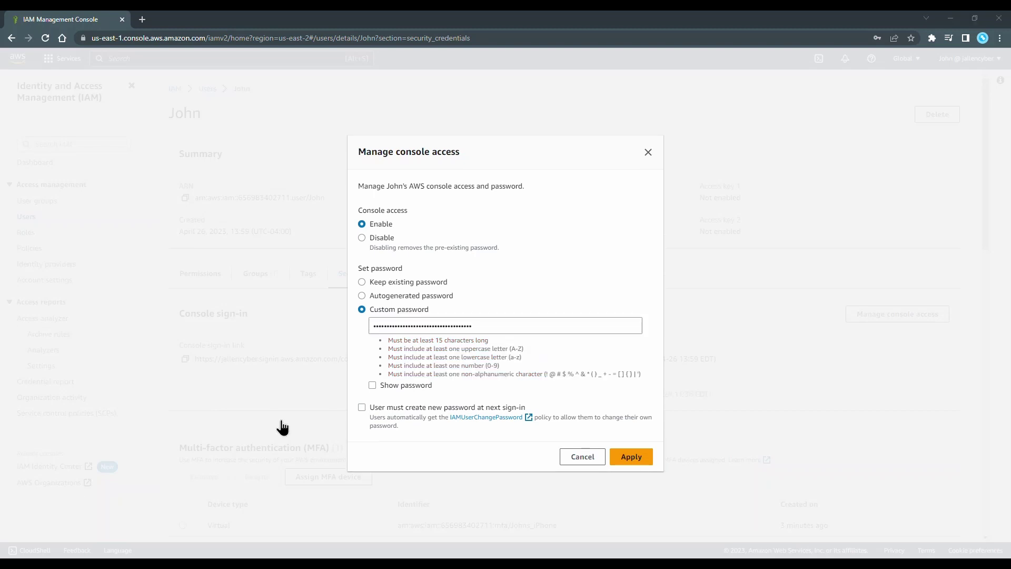
click(636, 460)
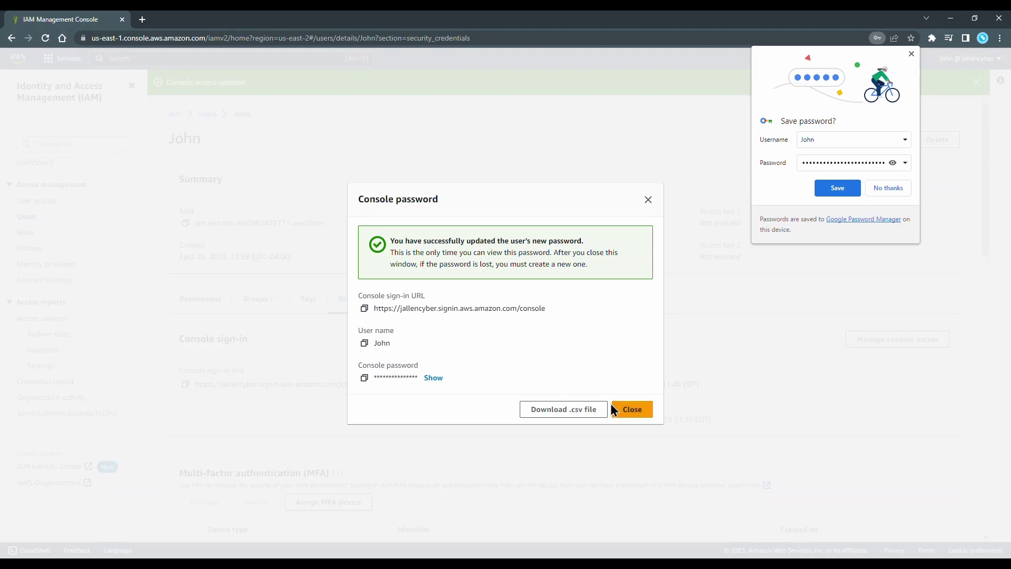
click(630, 410)
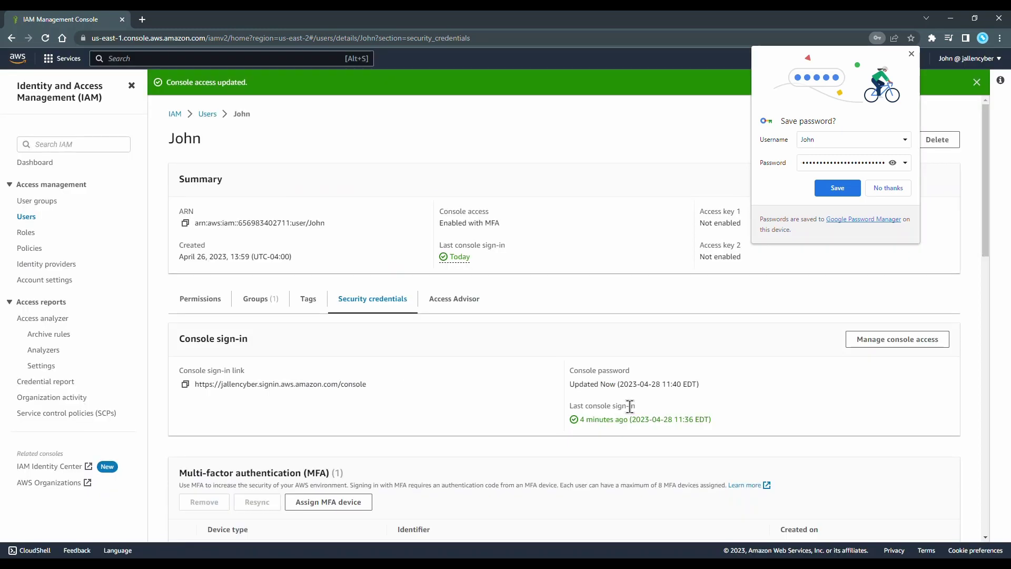
click(889, 189)
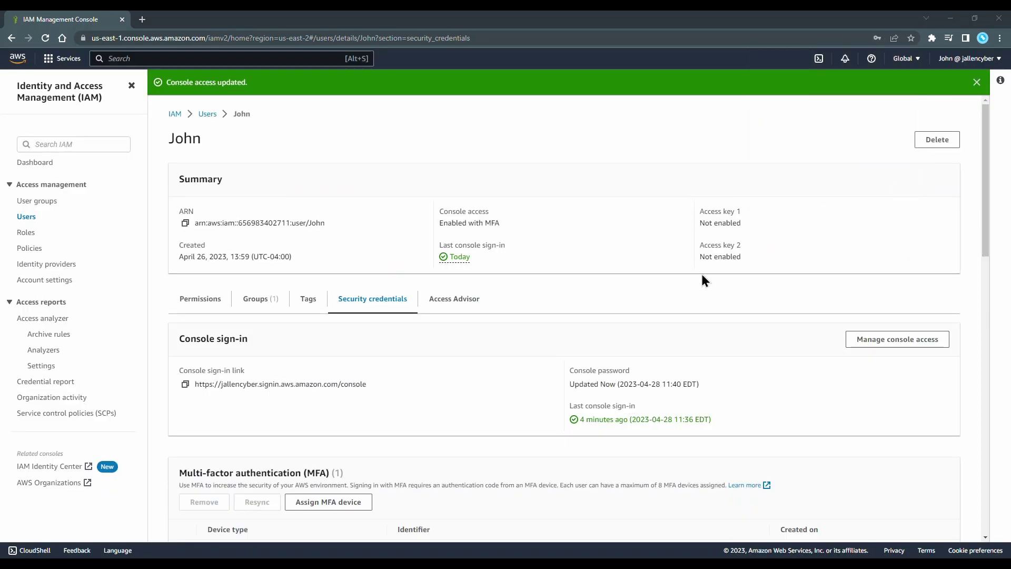
Sign out of John's IAM account and sign back in as root with the saved password.
click(948, 59)
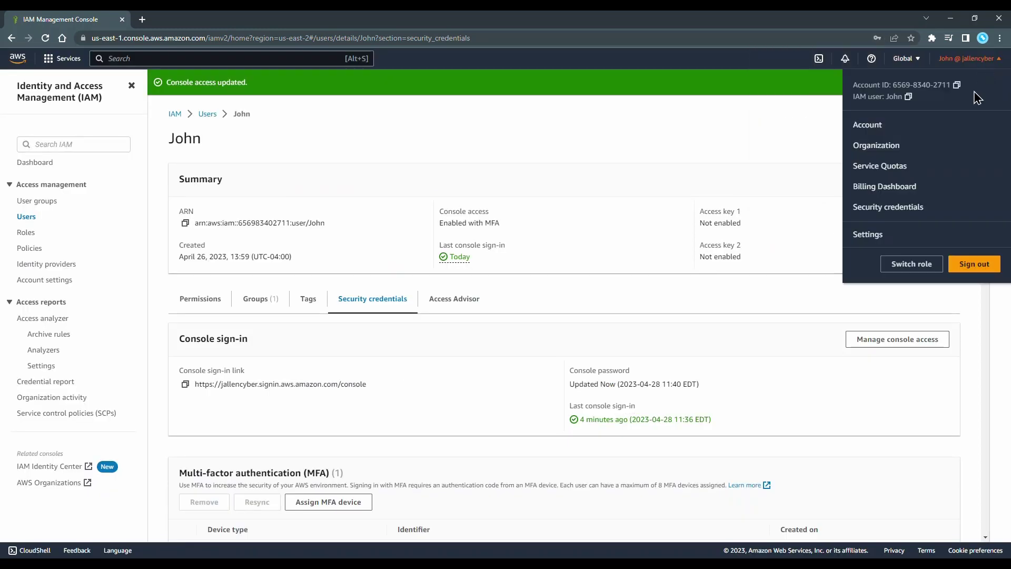
click(972, 272)
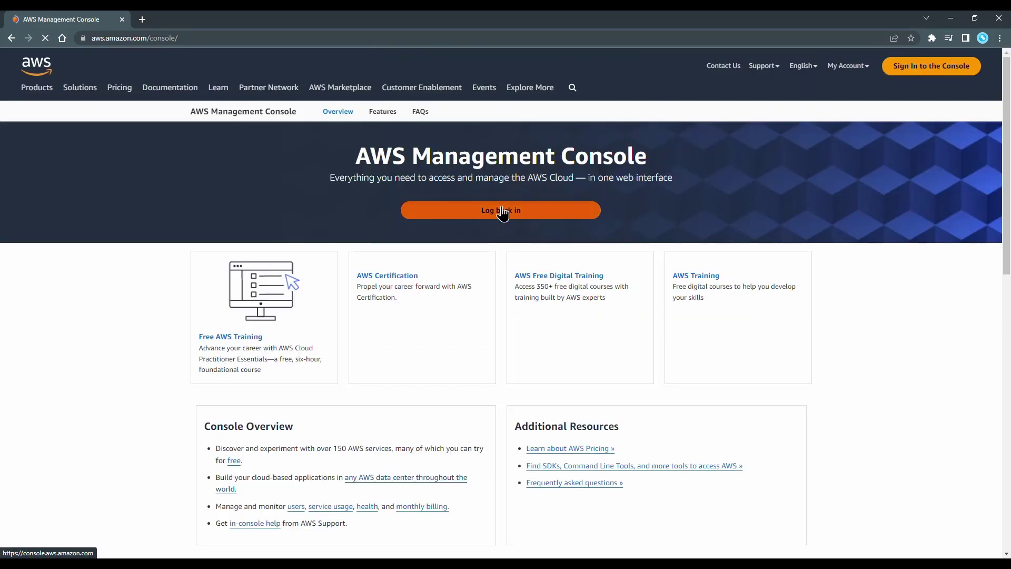
click(501, 209)
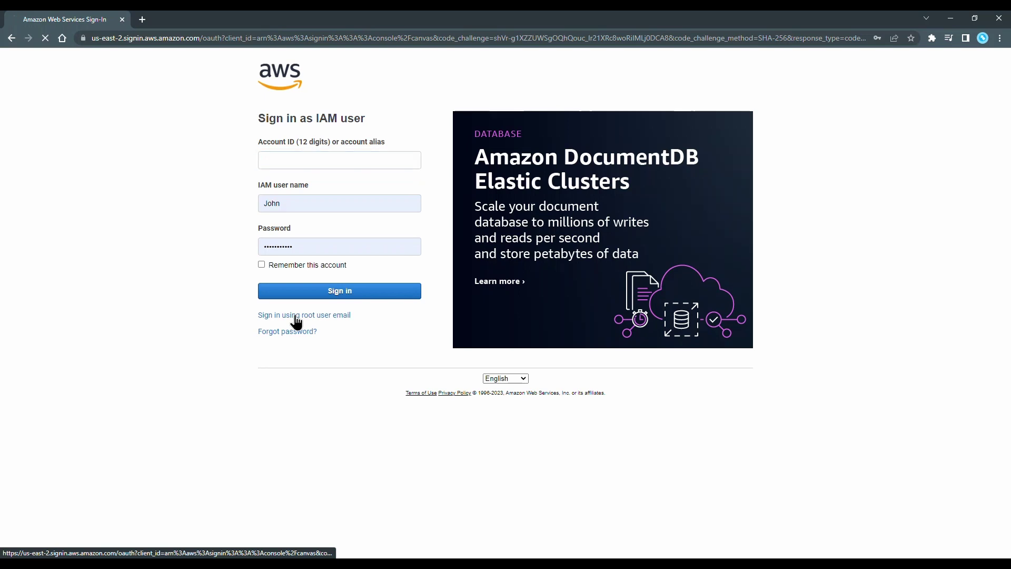
click(296, 316)
click(336, 288)
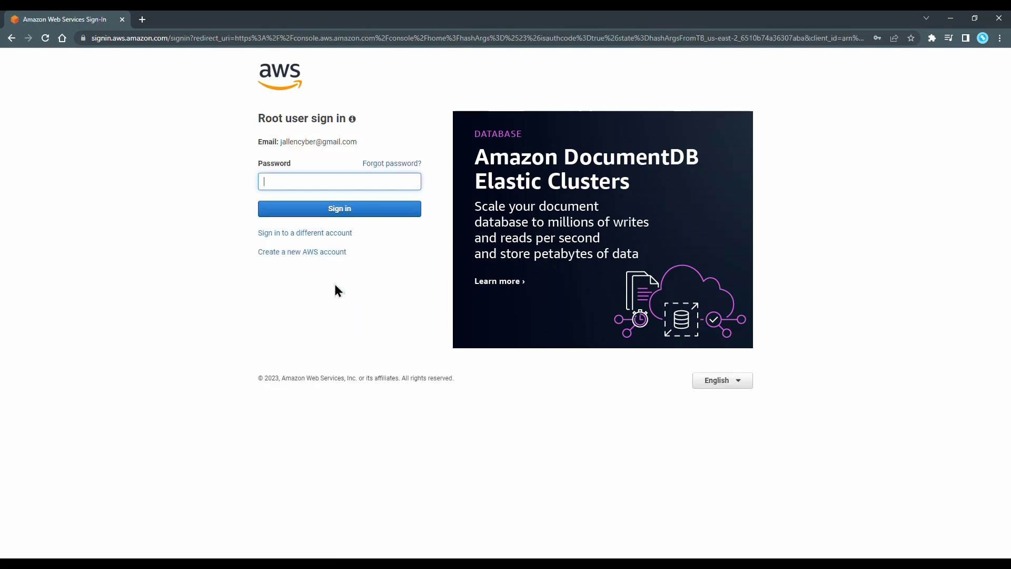
click(320, 179)
click(343, 207)
key(Return)
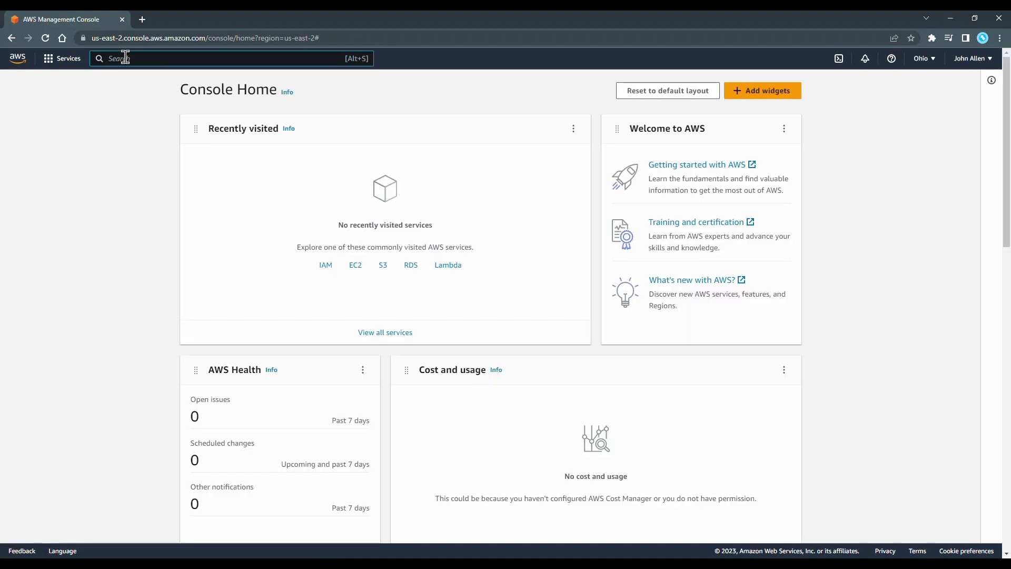
Start assigning a root MFA device from IAM, naming it John_iPhone_XSCT.
click(125, 58)
text(iam)
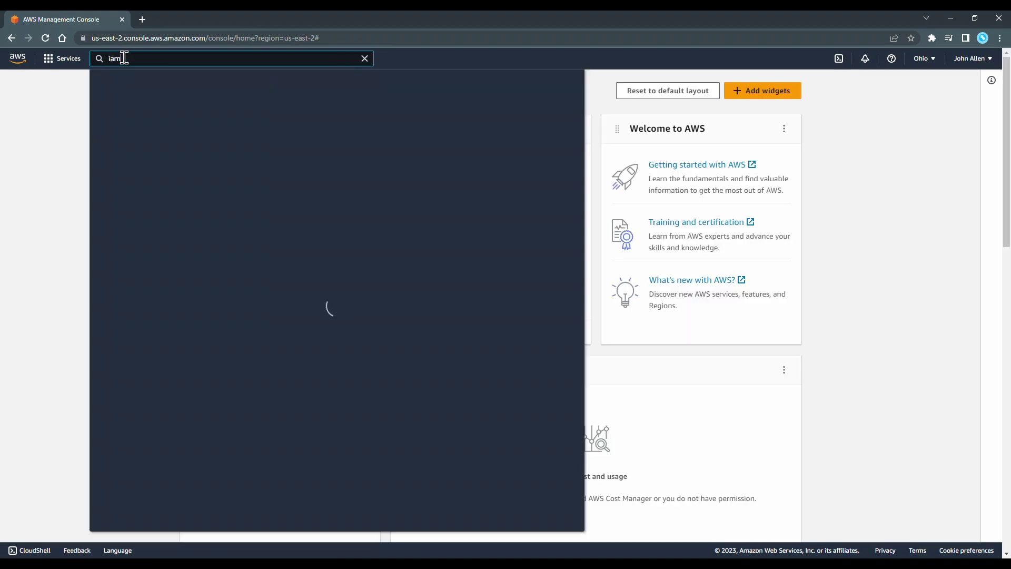
click(258, 139)
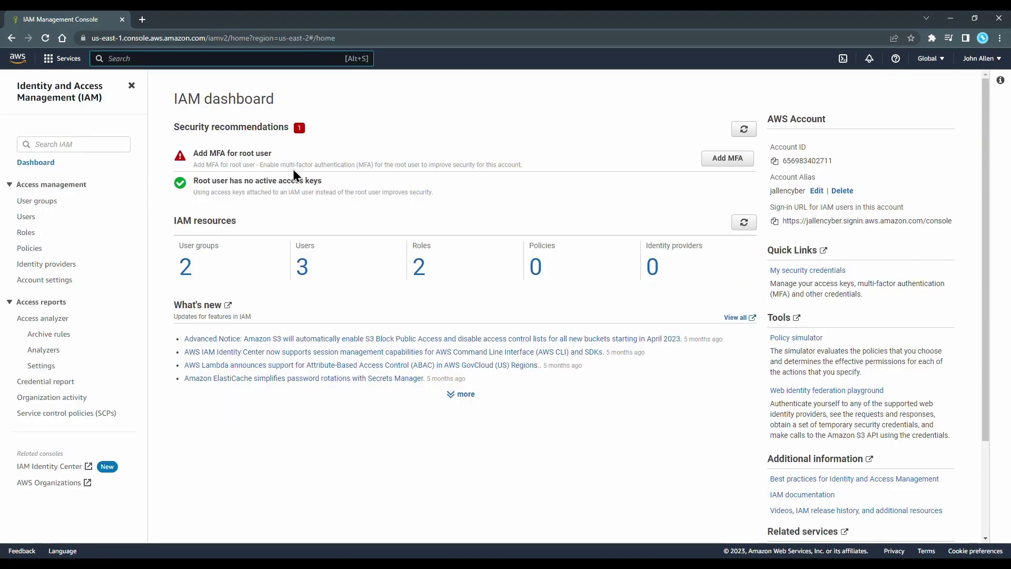
click(737, 163)
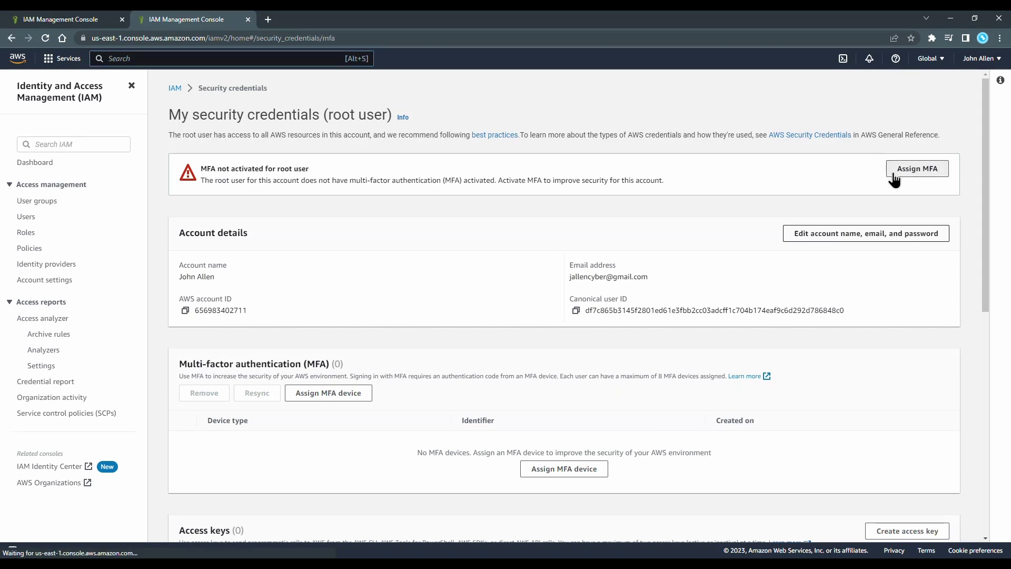
click(894, 175)
click(365, 219)
text(John_iPhone_XSCT)
click(636, 516)
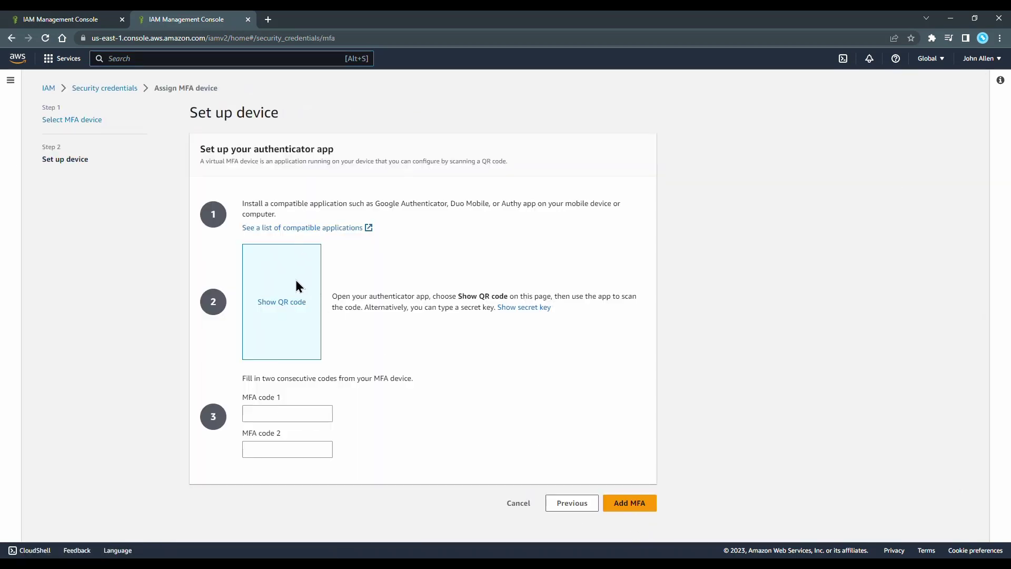
Show the QR code, enter two consecutive authenticator codes, and add the MFA device.
click(292, 298)
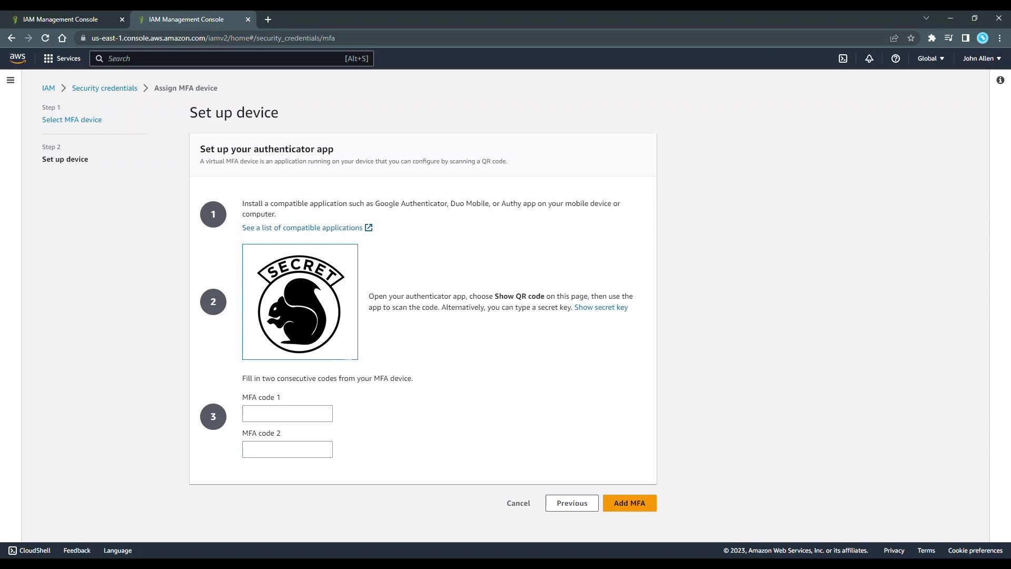
click(301, 448)
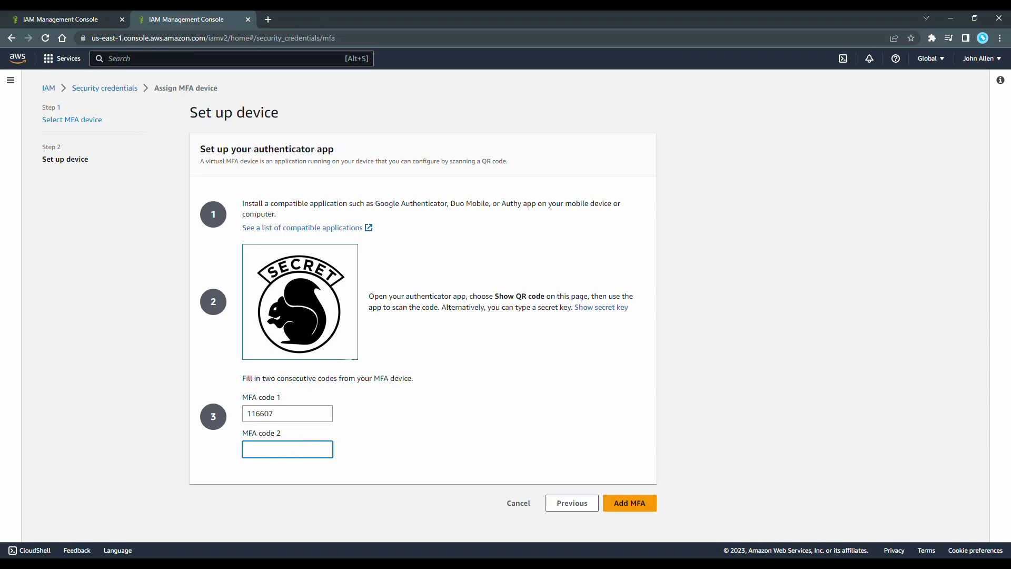
click(618, 506)
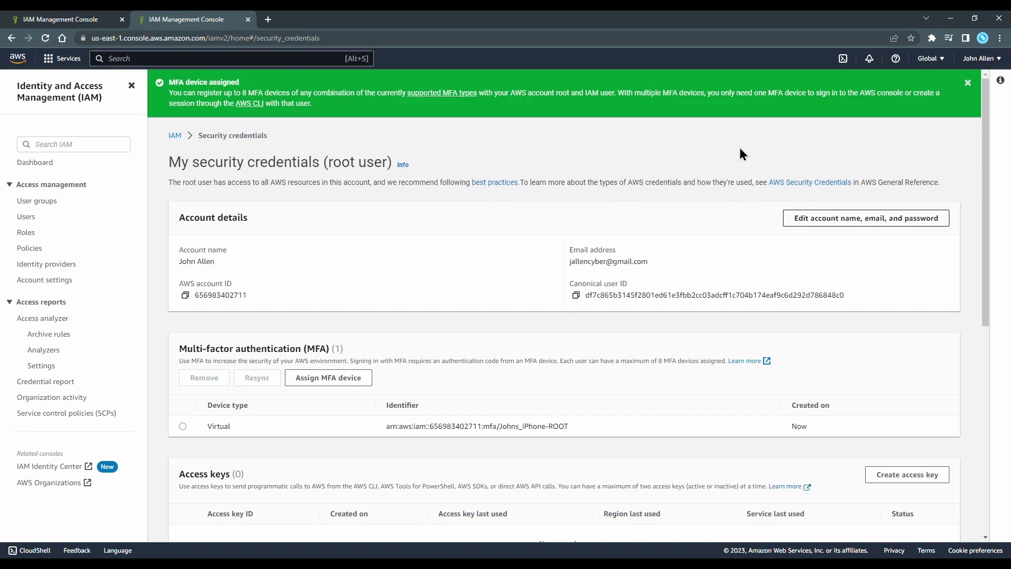
Sign out, sign back in as root with password plus authenticator code, then sign out again.
click(982, 58)
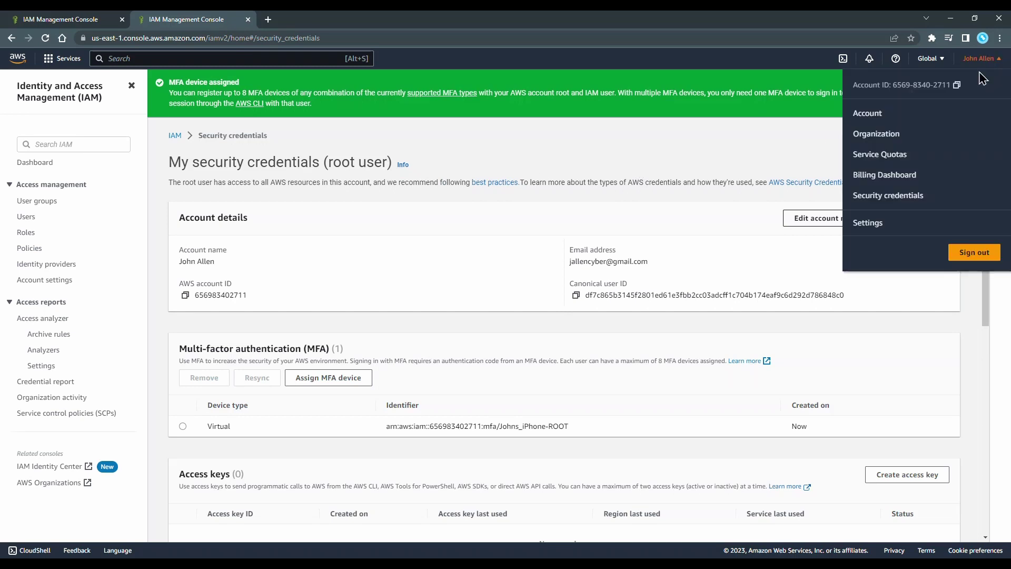
click(964, 250)
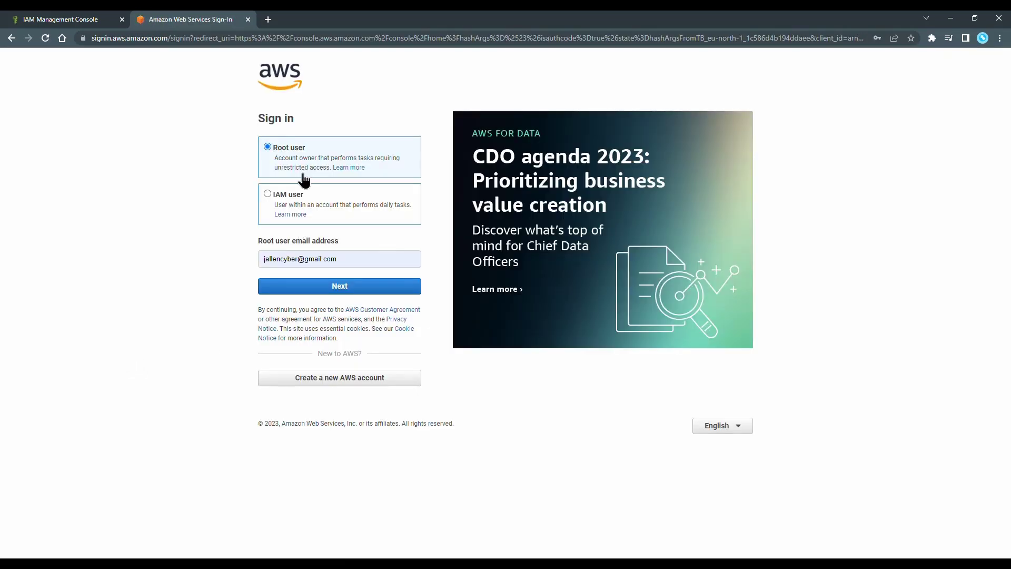
click(321, 285)
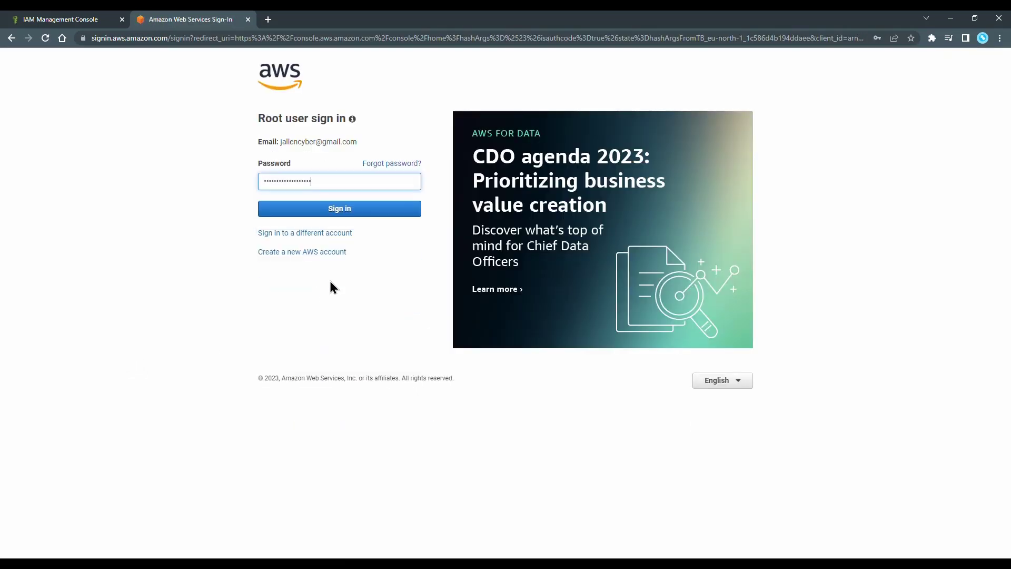
click(403, 211)
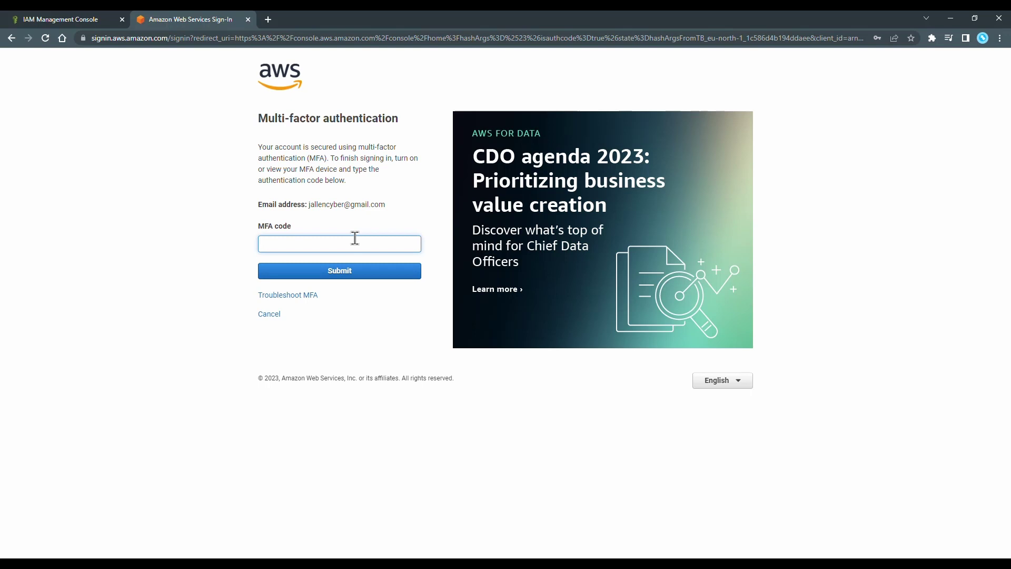
key(Return)
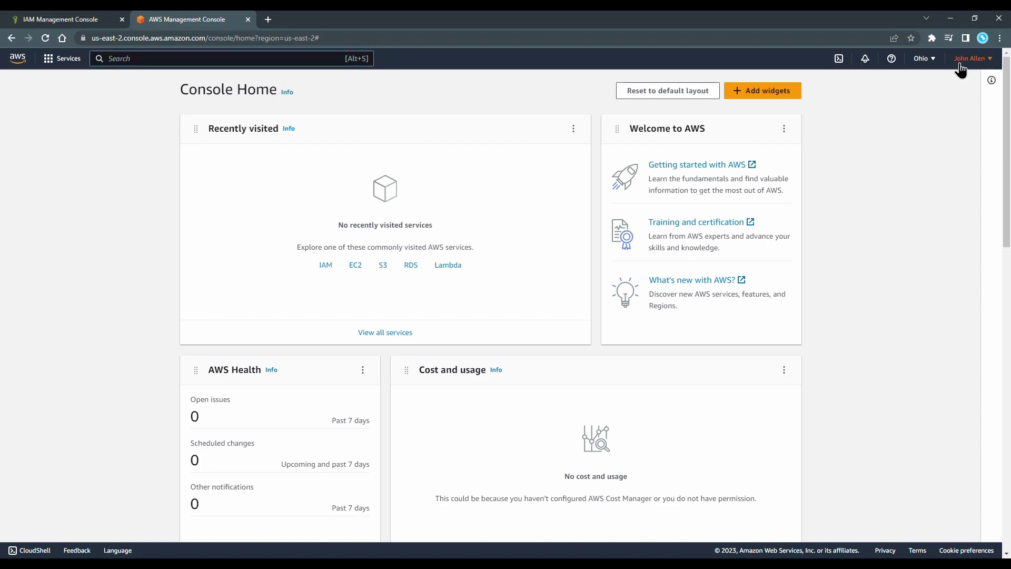
click(960, 67)
click(966, 253)
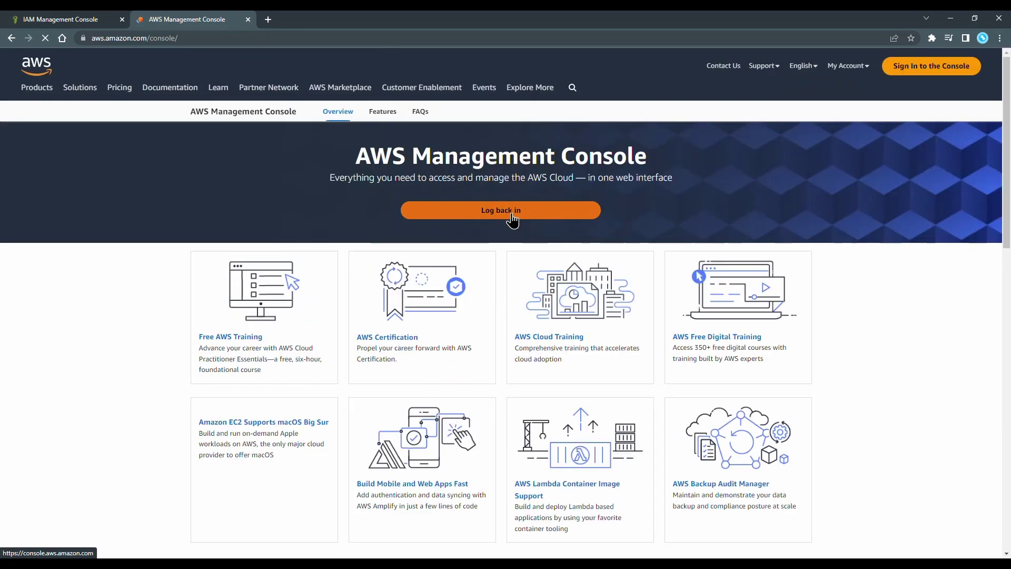
Log back in as IAM user John and enter his authenticator code to reach Console Home.
click(512, 216)
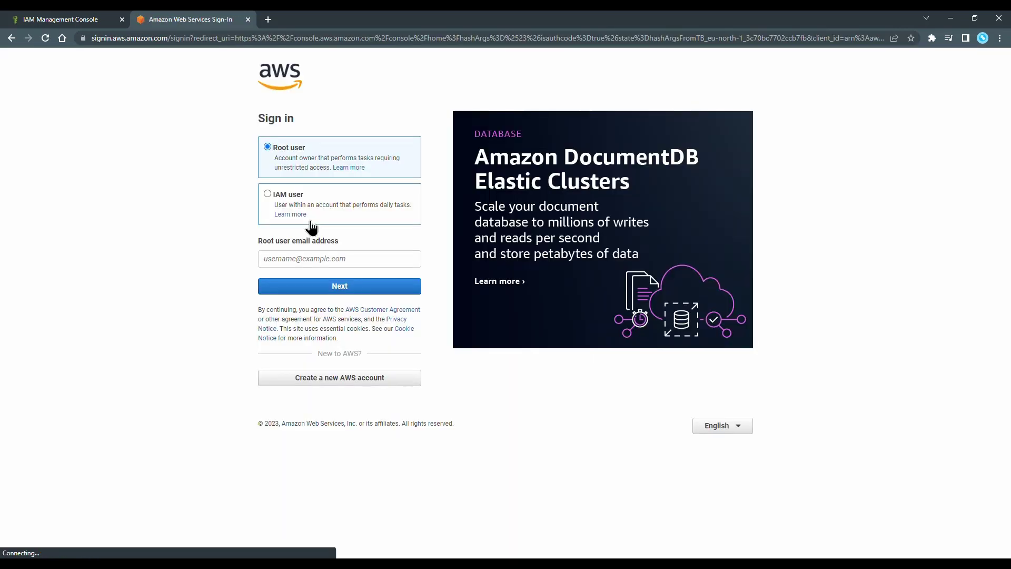
click(310, 215)
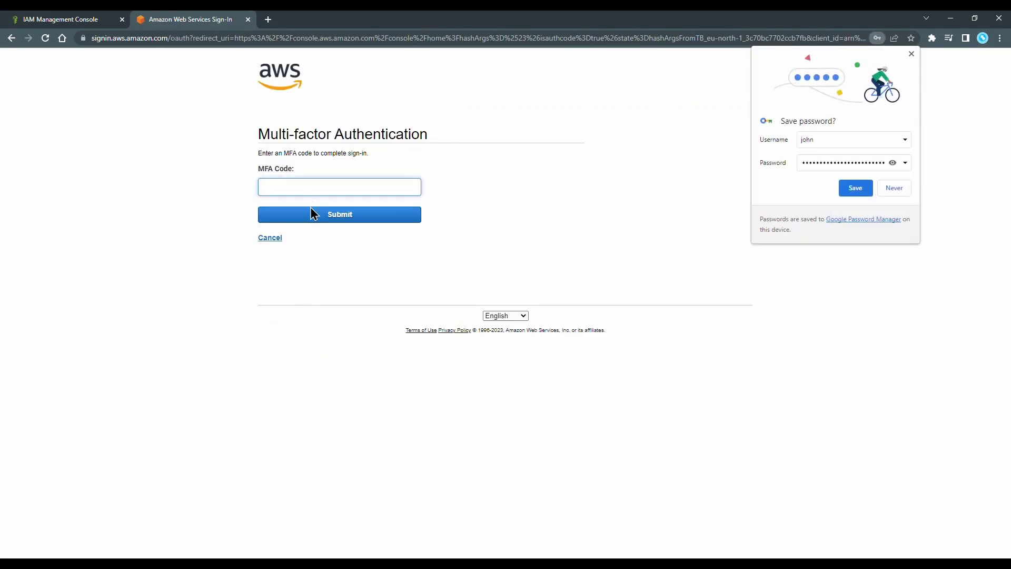
click(313, 185)
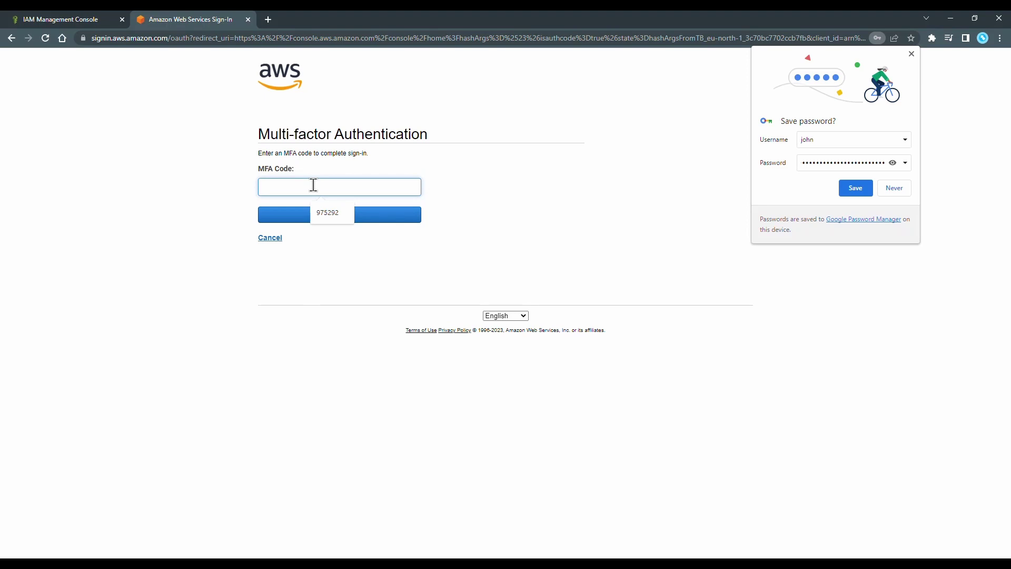
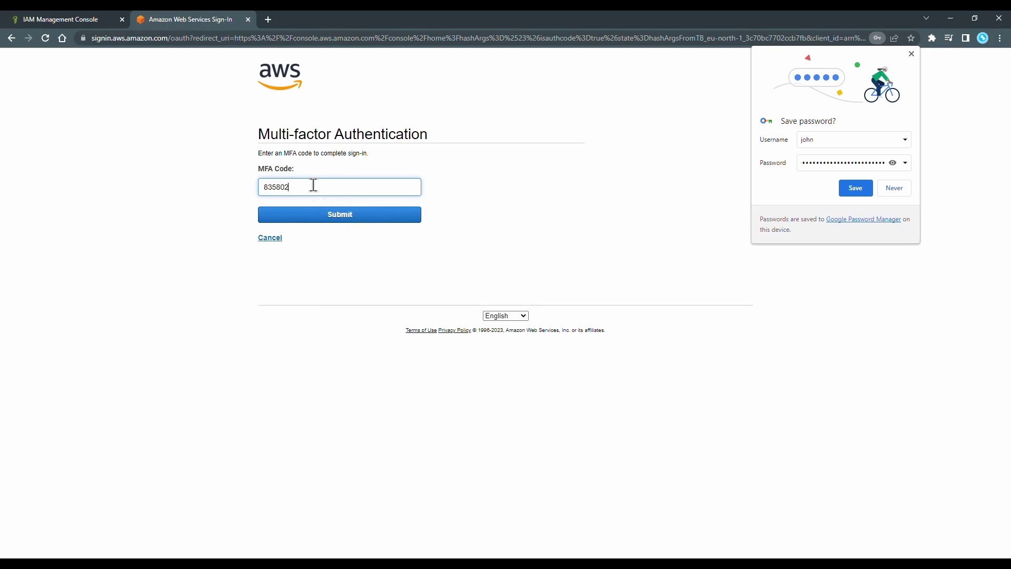
key(Return)
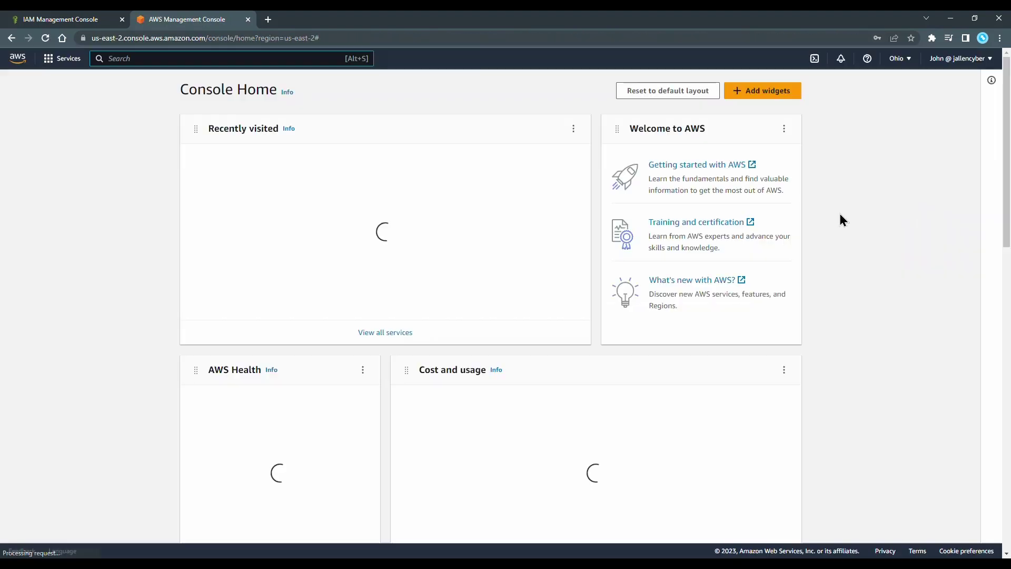